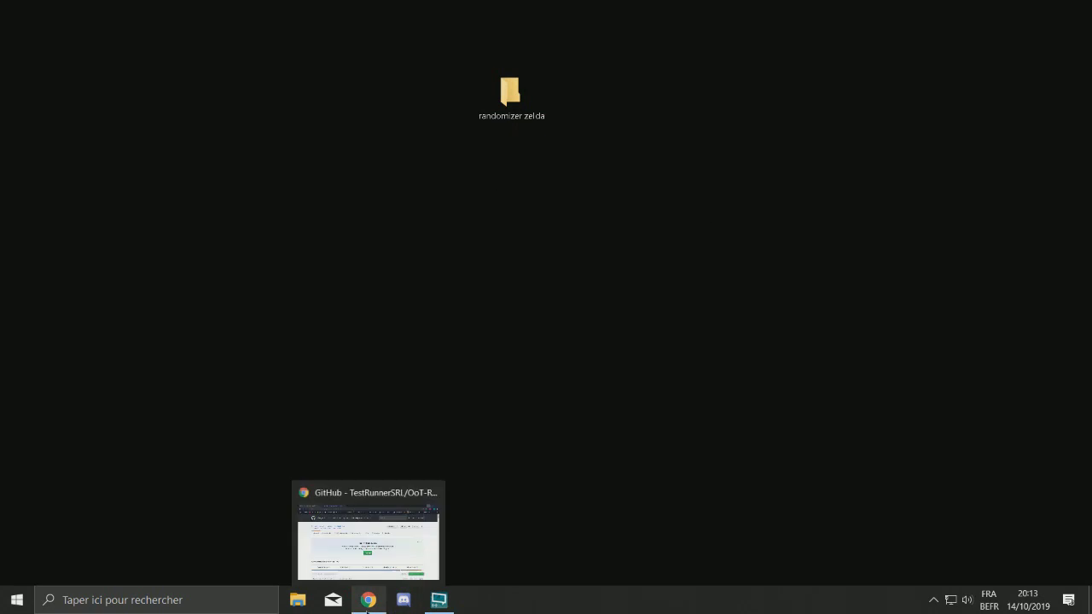
View the Python downloads page, then go to ootrandomizer.com in a new browser tab and open its seed generator.
{"action": "left_click", "coordinate": [118, 11]}
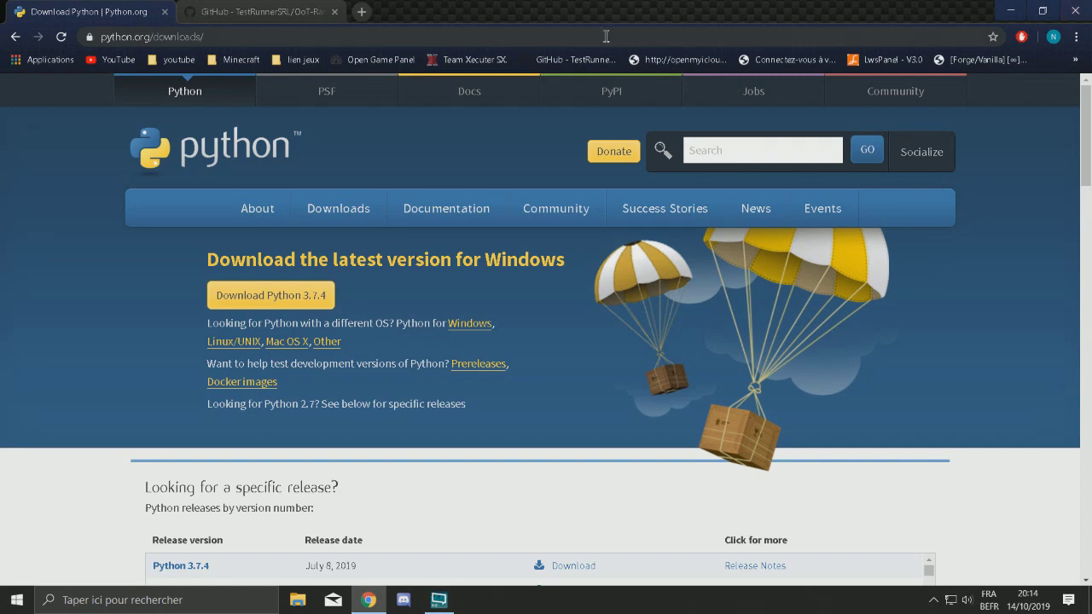
{"action": "left_click", "coordinate": [361, 11]}
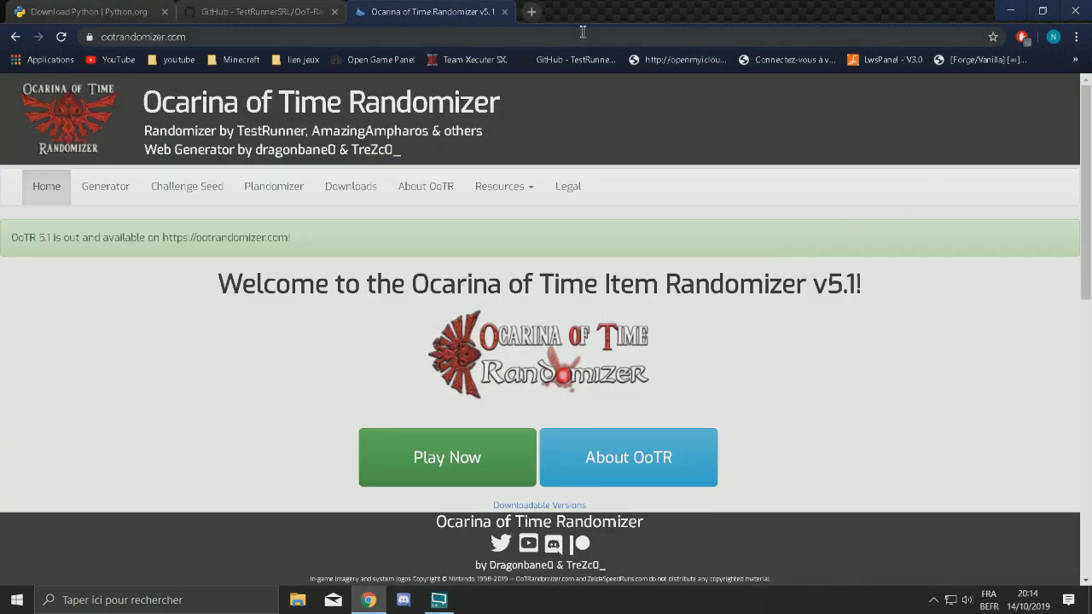
{"action": "left_click_drag", "start_coordinate": [211, 282], "coordinate": [896, 290]}
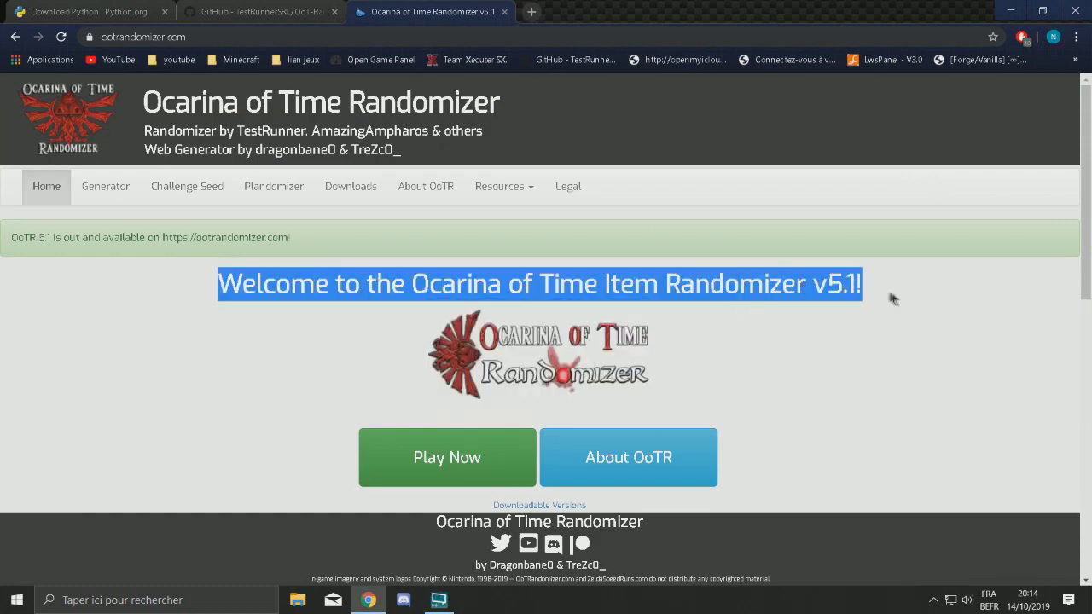
{"action": "scroll", "coordinate": [895, 341], "scroll_direction": "down", "scroll_amount": 5}
{"action": "scroll", "coordinate": [896, 346], "scroll_direction": "up", "scroll_amount": 3}
{"action": "left_click", "coordinate": [458, 315]}
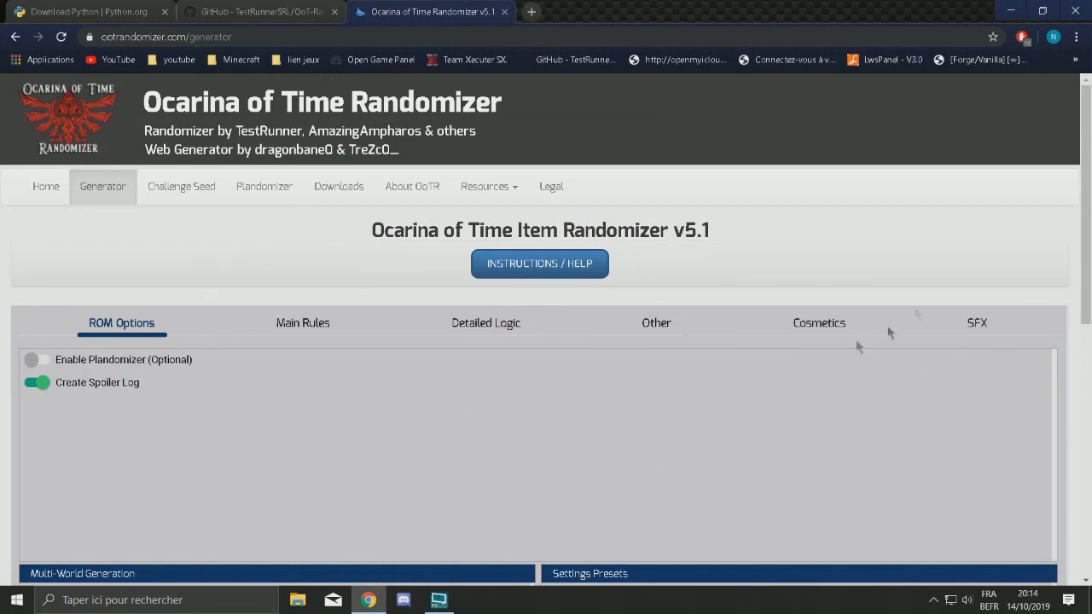
Examine the web generator's ROM Options, Main Rules and Detailed Logic settings.
{"action": "left_click", "coordinate": [395, 36]}
{"action": "scroll", "coordinate": [503, 239], "scroll_direction": "down", "scroll_amount": 4}
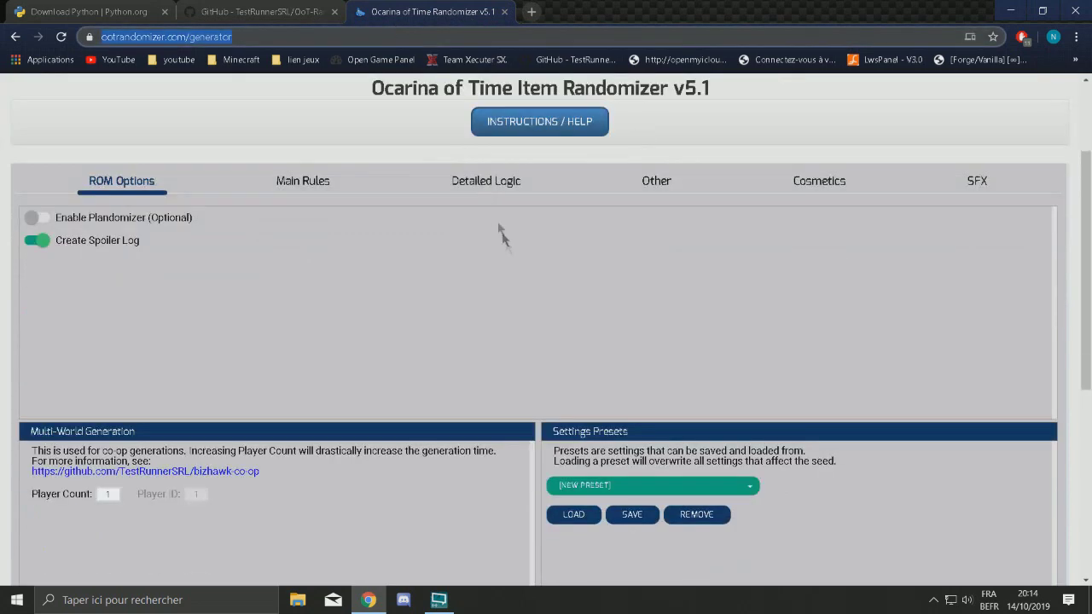
{"action": "scroll", "coordinate": [520, 290], "scroll_direction": "up", "scroll_amount": 3}
{"action": "scroll", "coordinate": [353, 336], "scroll_direction": "down", "scroll_amount": 3}
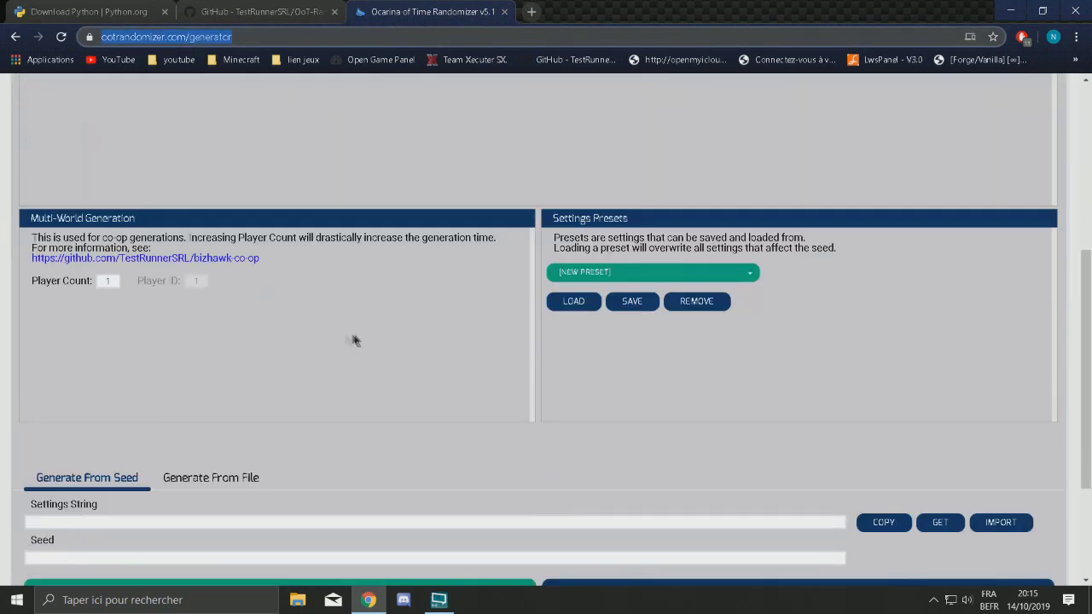
{"action": "scroll", "coordinate": [202, 244], "scroll_direction": "up", "scroll_amount": 4}
{"action": "left_click", "coordinate": [298, 247]}
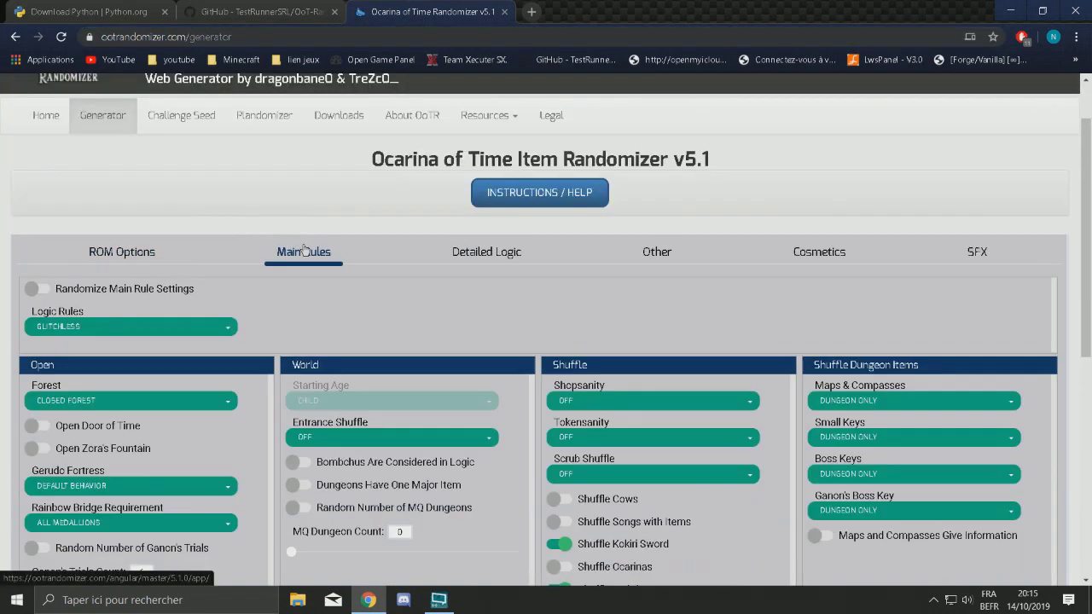
{"action": "left_click", "coordinate": [534, 252]}
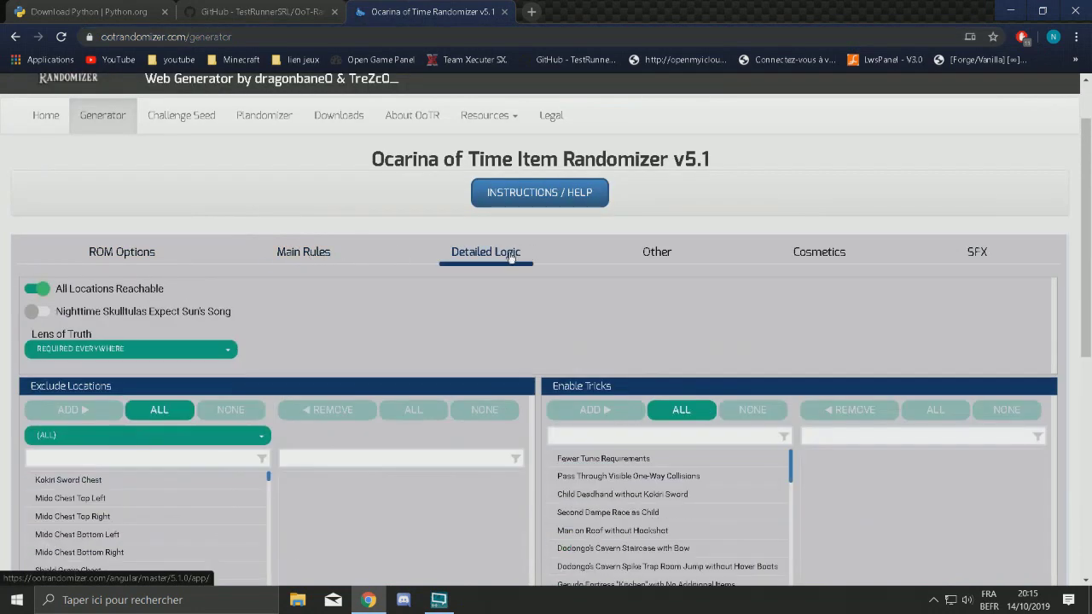
{"action": "left_click", "coordinate": [115, 253]}
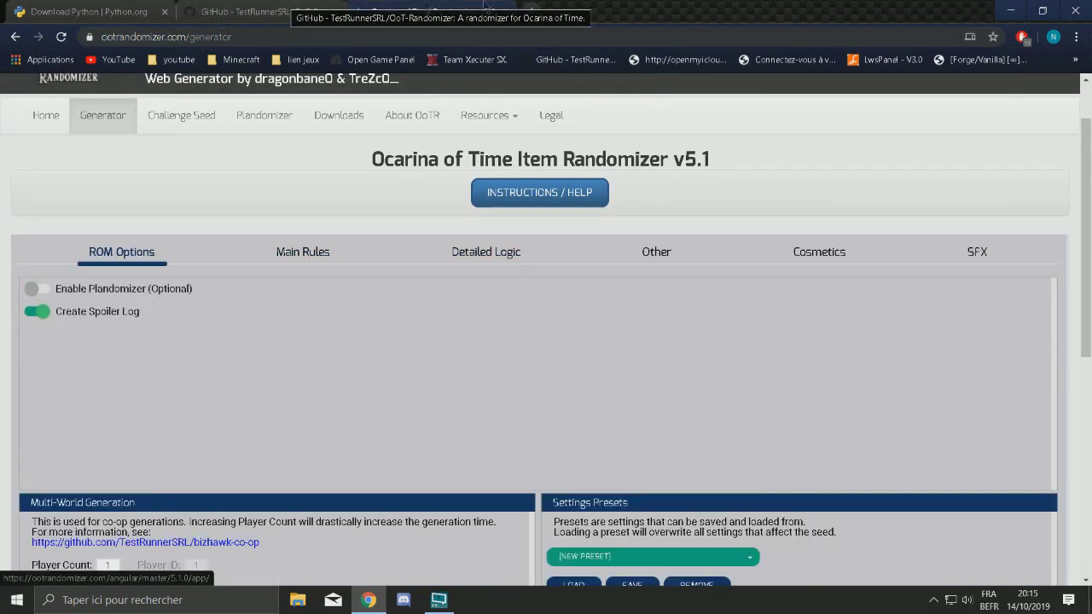
Download the Dev branch of TestRunnerSRL/OoT-Randomizer from GitHub as a ZIP and open the archive.
{"action": "left_click", "coordinate": [328, 11]}
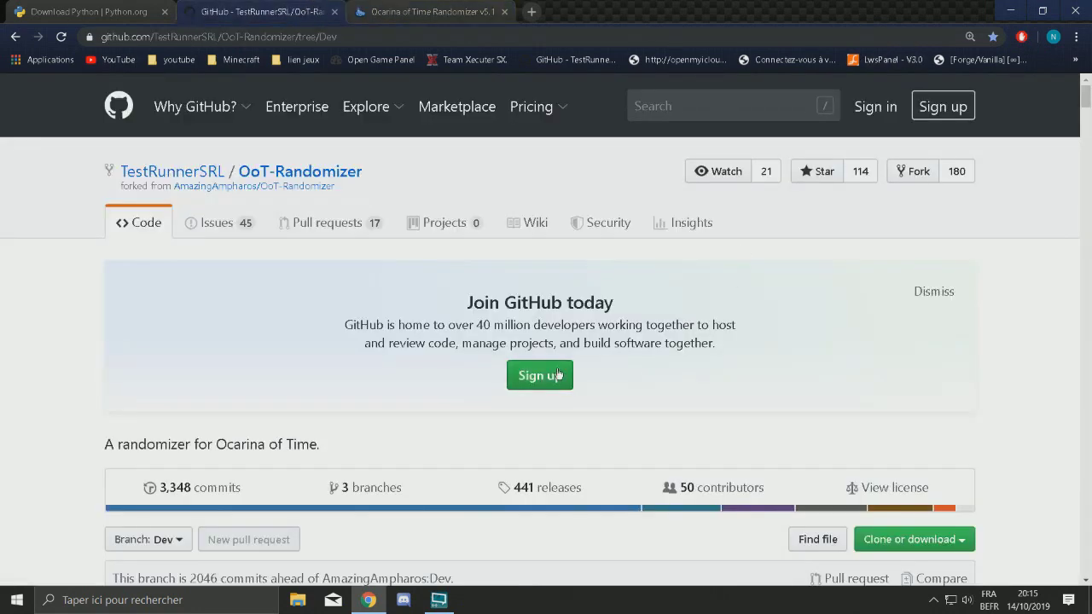
{"action": "scroll", "coordinate": [597, 359], "scroll_direction": "down", "scroll_amount": 3}
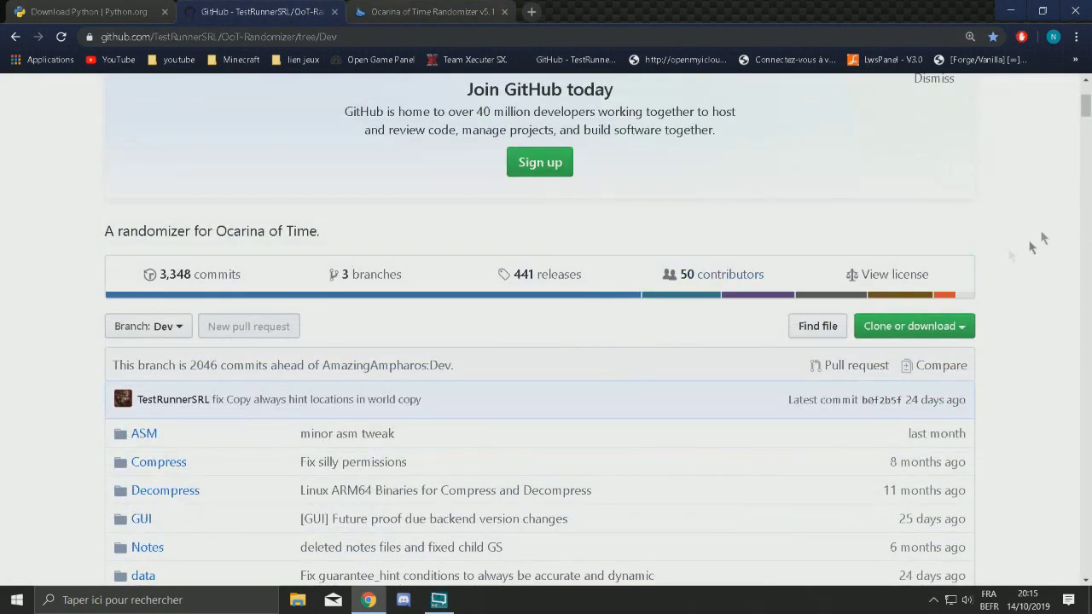
{"action": "left_click", "coordinate": [942, 326]}
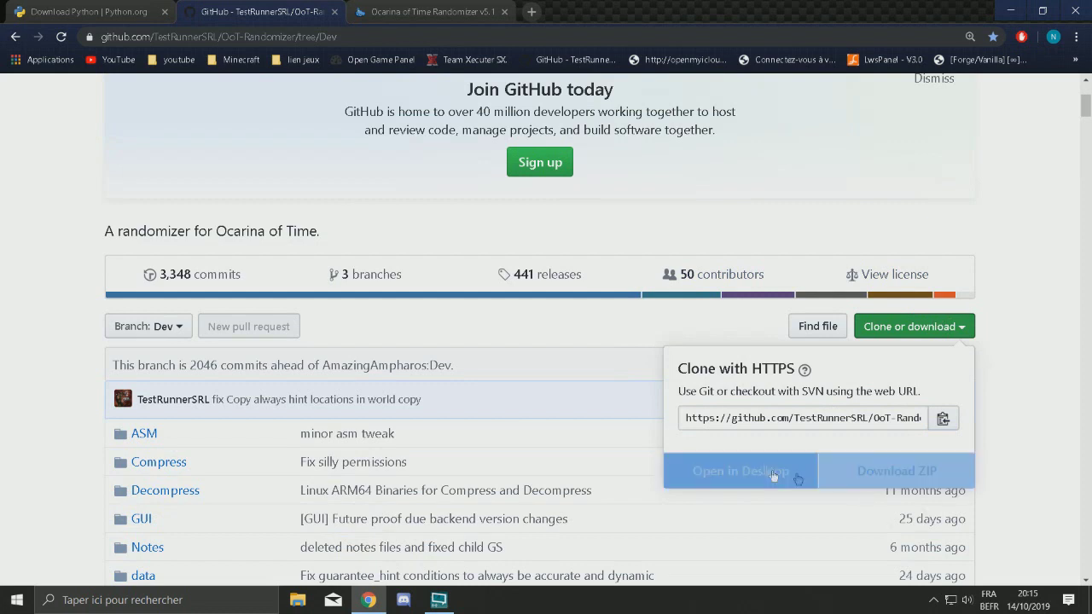
{"action": "left_click", "coordinate": [902, 477]}
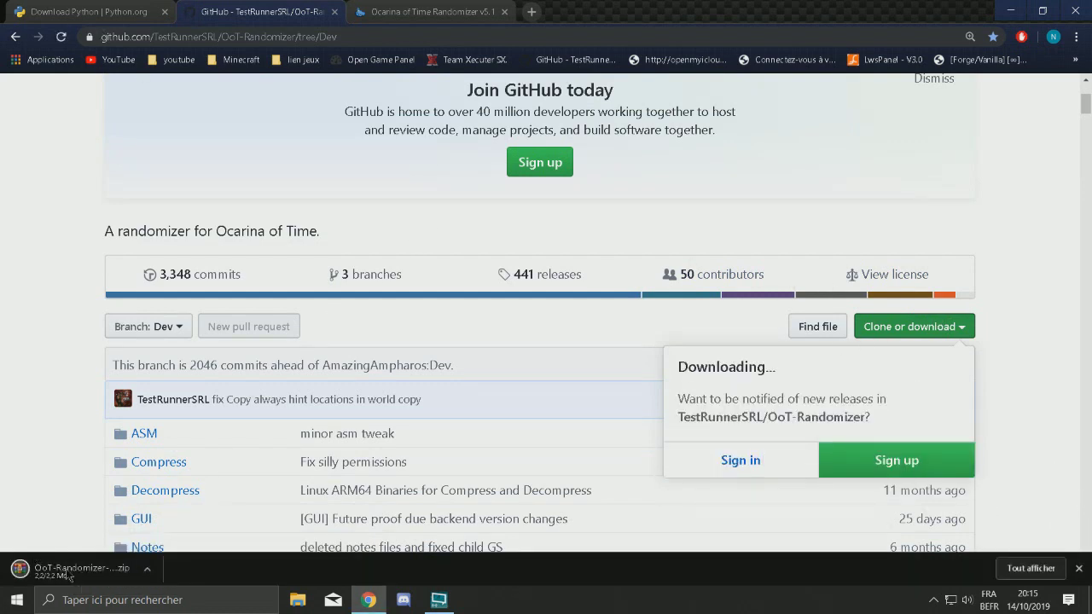
{"action": "left_click", "coordinate": [81, 570]}
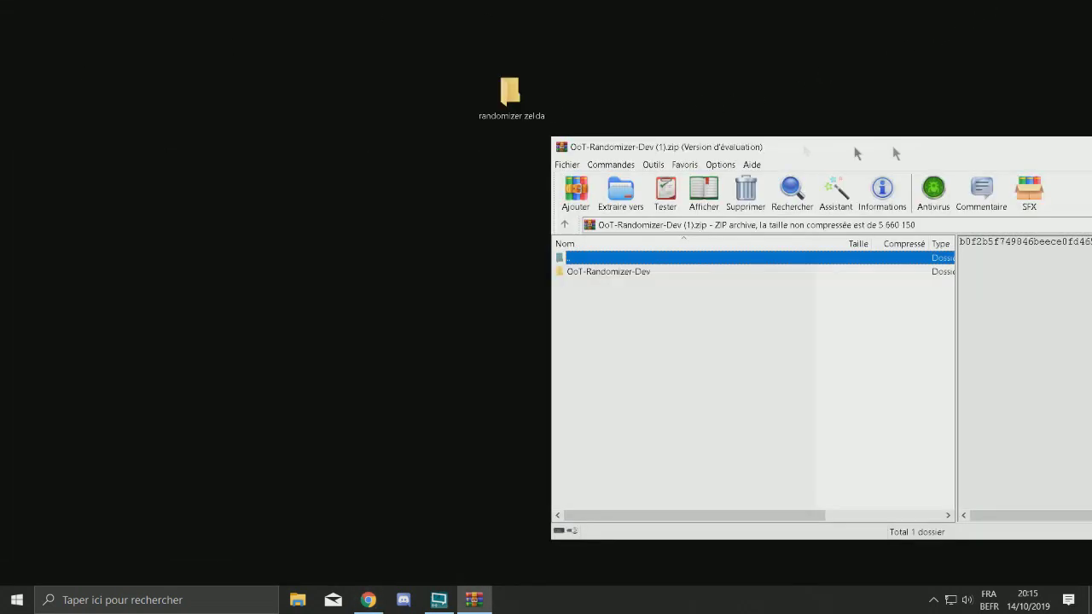
Extract the OoT-Randomizer-Dev folder from the archive into the desktop folder "randomizer zelda" and close the archive.
{"action": "left_click", "coordinate": [513, 109]}
{"action": "double_click", "coordinate": [512, 109]}
{"action": "right_click", "coordinate": [351, 249]}
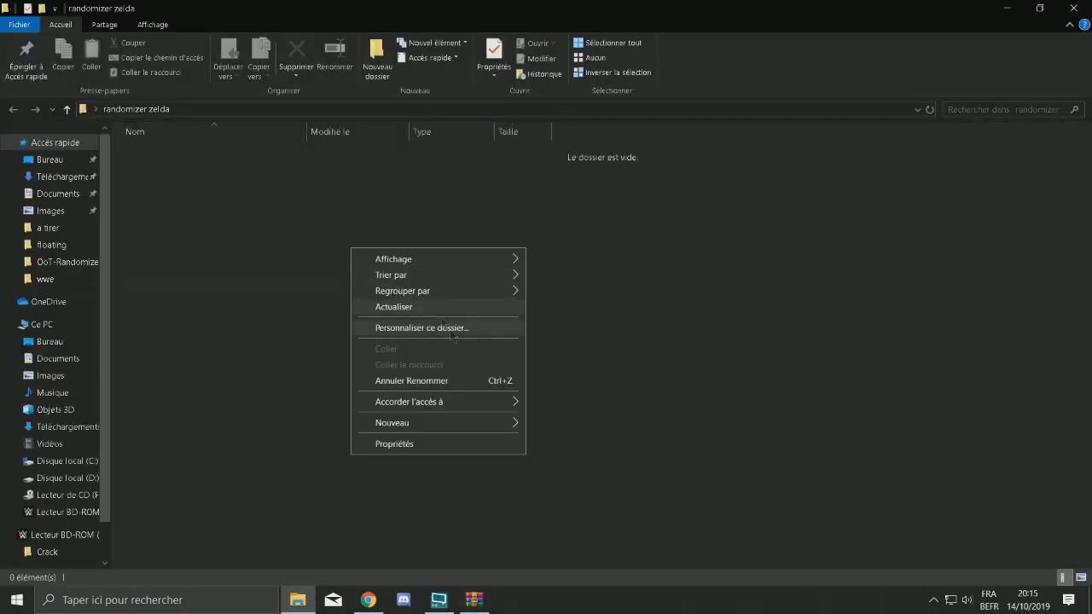
{"action": "mouse_move", "coordinate": [509, 427]}
{"action": "left_click", "coordinate": [687, 12]}
{"action": "left_click_drag", "start_coordinate": [687, 12], "coordinate": [687, 49]}
{"action": "left_click", "coordinate": [1061, 331]}
{"action": "left_click_drag", "start_coordinate": [622, 281], "coordinate": [453, 366]}
{"action": "left_click", "coordinate": [396, 272]}
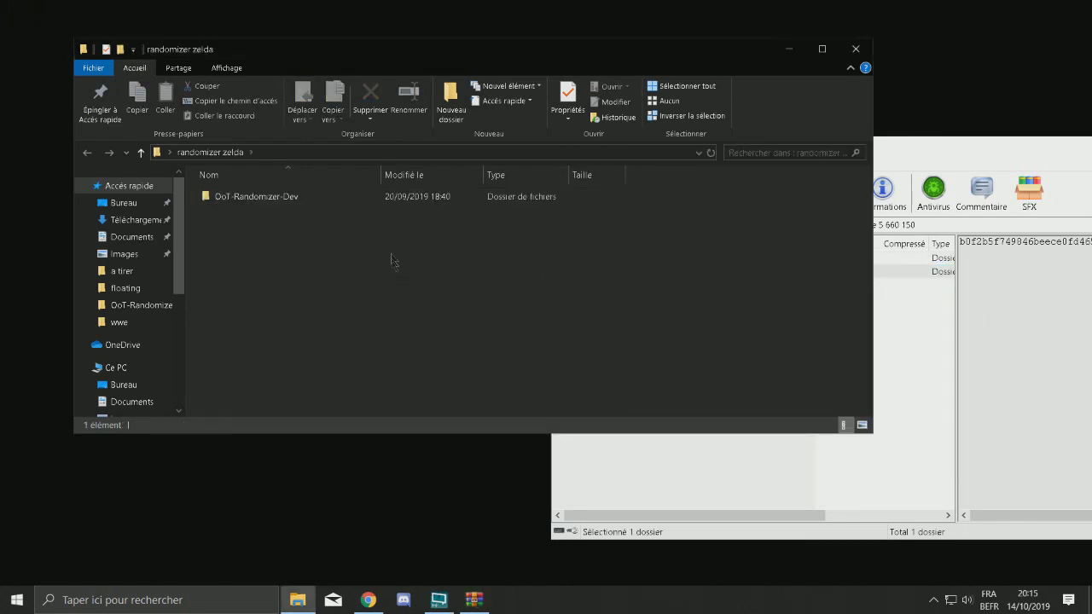
{"action": "left_click_drag", "start_coordinate": [989, 150], "coordinate": [725, 184]}
{"action": "left_click", "coordinate": [909, 174]}
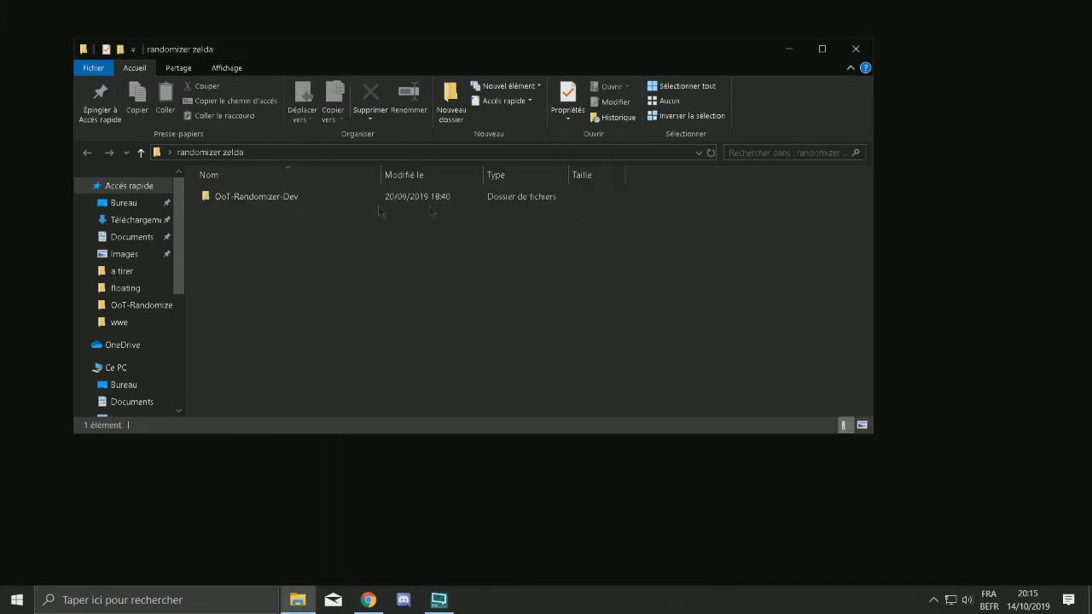
Run Gui.py from the extracted OoT-Randomizer-Dev folder to launch the randomizer.
{"action": "double_click", "coordinate": [300, 195]}
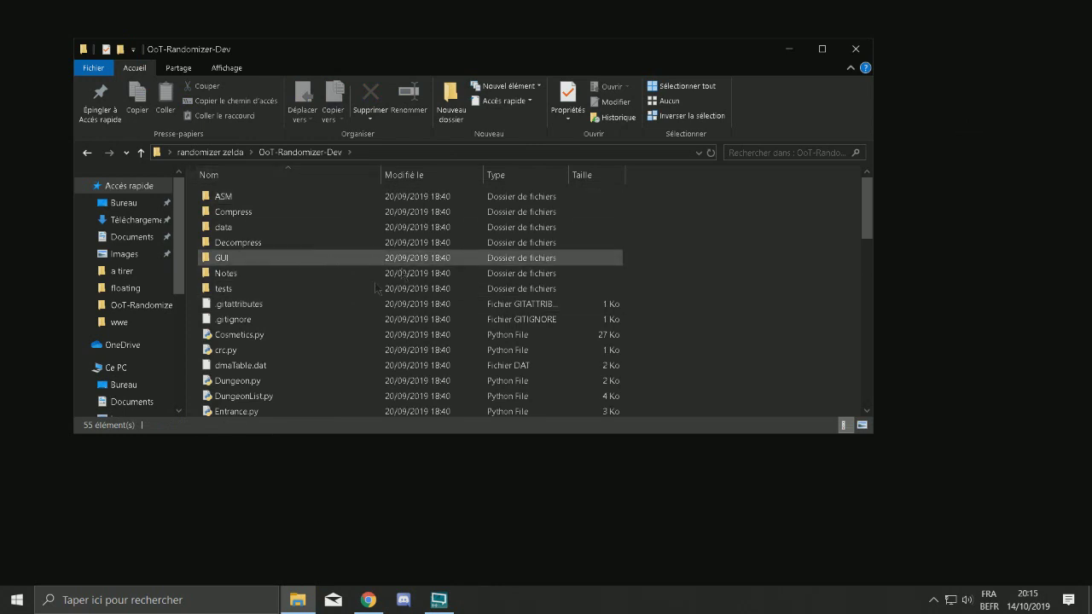
{"action": "scroll", "coordinate": [282, 300], "scroll_direction": "down", "scroll_amount": 4}
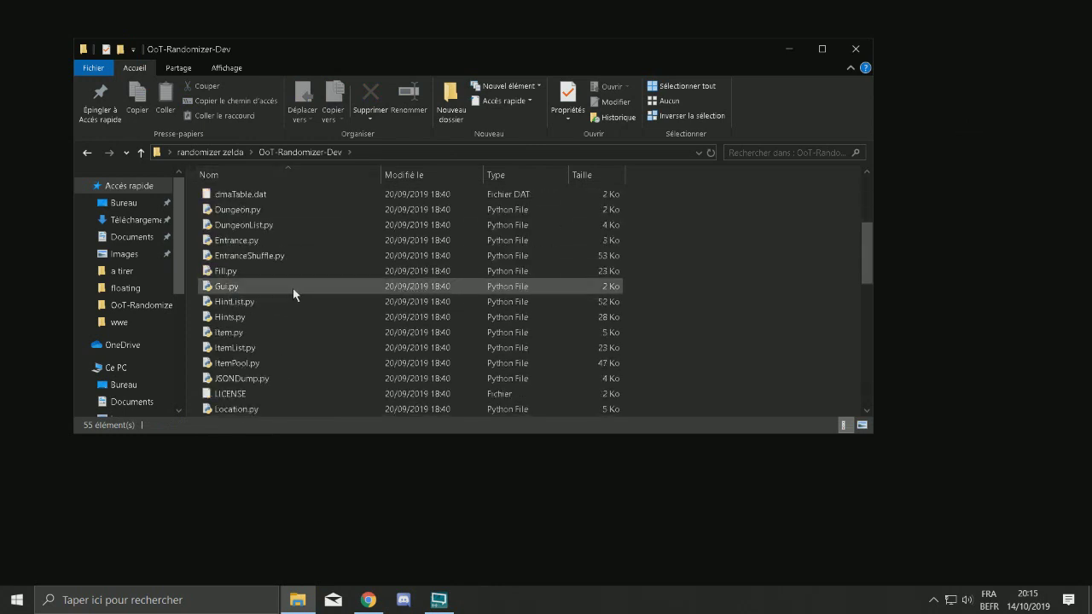
{"action": "left_click", "coordinate": [292, 289]}
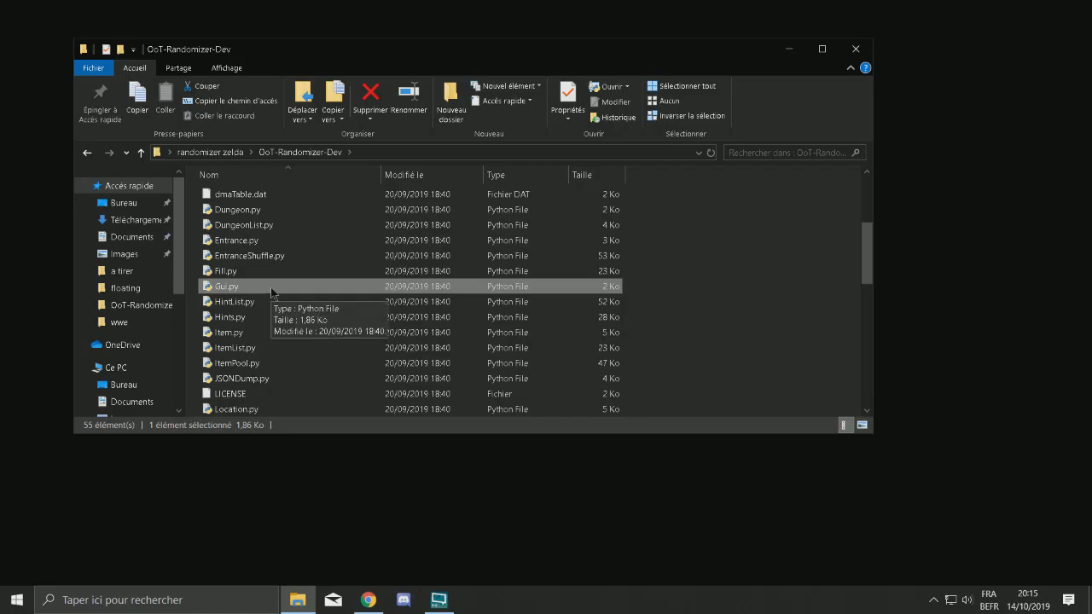
{"action": "double_click", "coordinate": [279, 290]}
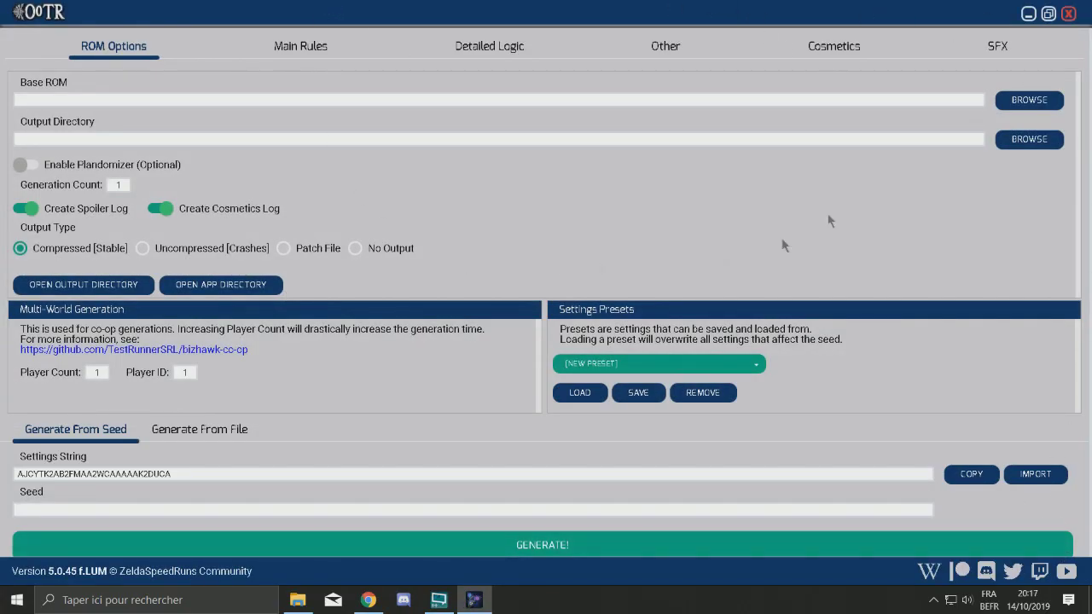
Reduce the OoTR window and bring the end of the extracted OoT-Randomizer-Dev file list into view.
{"action": "left_click_drag", "start_coordinate": [608, 11], "coordinate": [568, 58]}
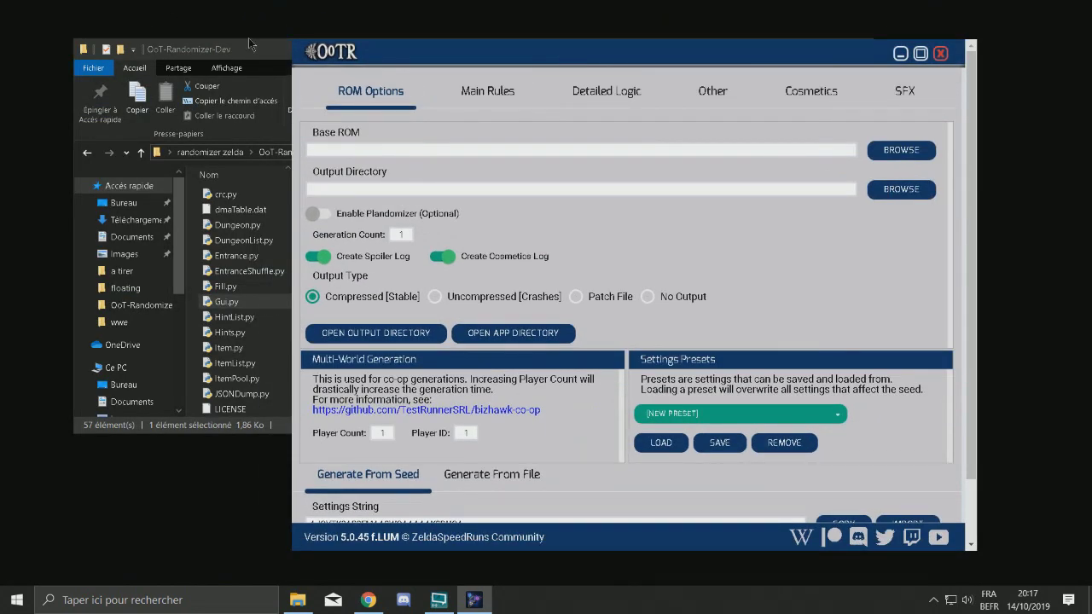
{"action": "left_click", "coordinate": [196, 61]}
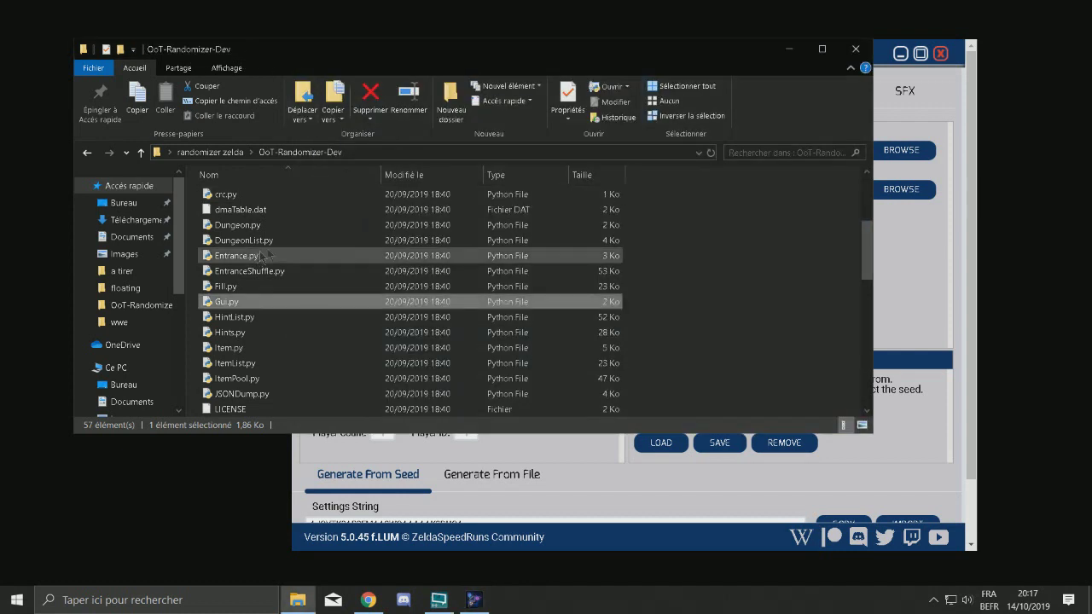
{"action": "scroll", "coordinate": [293, 256], "scroll_direction": "down", "scroll_amount": 10}
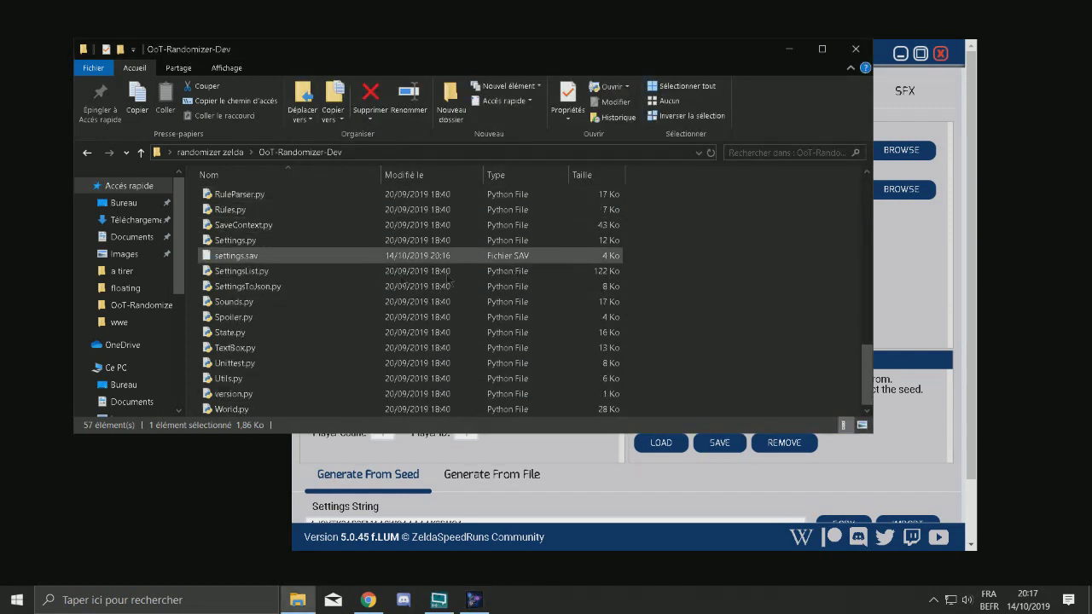
Copy ZOOTDEC.n64 and ZOOTDEC.z64 from rando's OoT-Randomizer-Dev folder into the OoT-Randomizer-Dev folder inside "randomizer zelda".
{"action": "key", "text": "alt+Tab"}
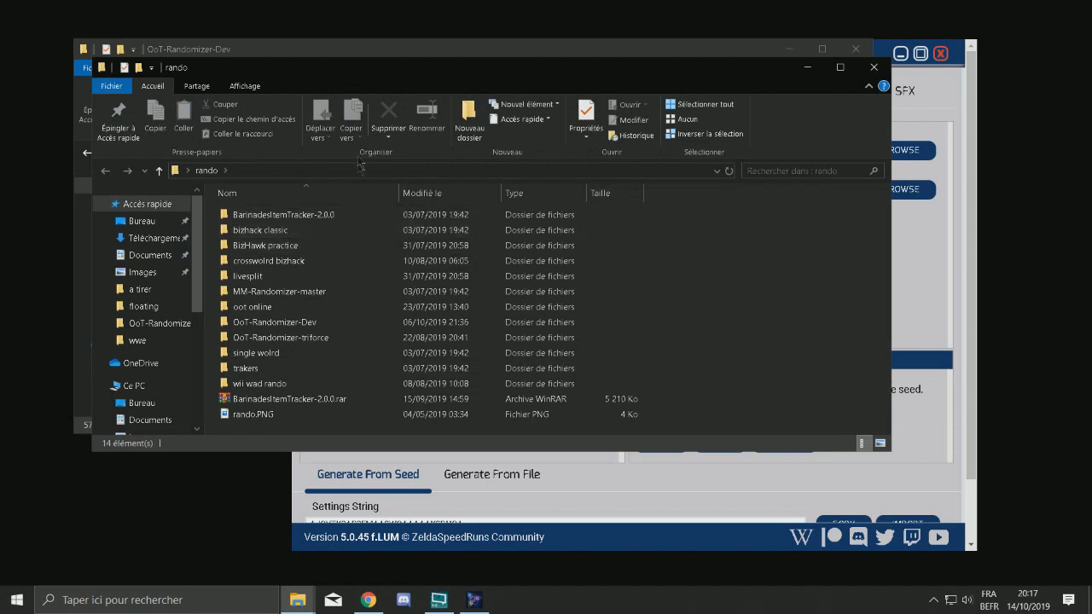
{"action": "double_click", "coordinate": [342, 322]}
{"action": "scroll", "coordinate": [398, 379], "scroll_direction": "down", "scroll_amount": 5}
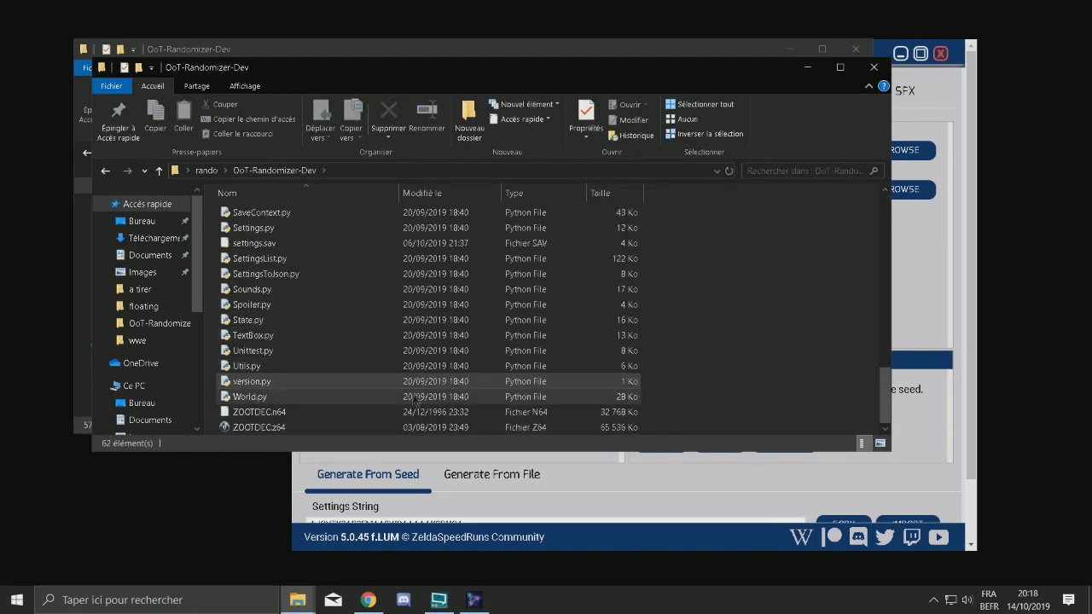
{"action": "left_click", "coordinate": [340, 412]}
{"action": "left_click", "coordinate": [340, 425], "text": "shift"}
{"action": "key", "text": "ctrl+c"}
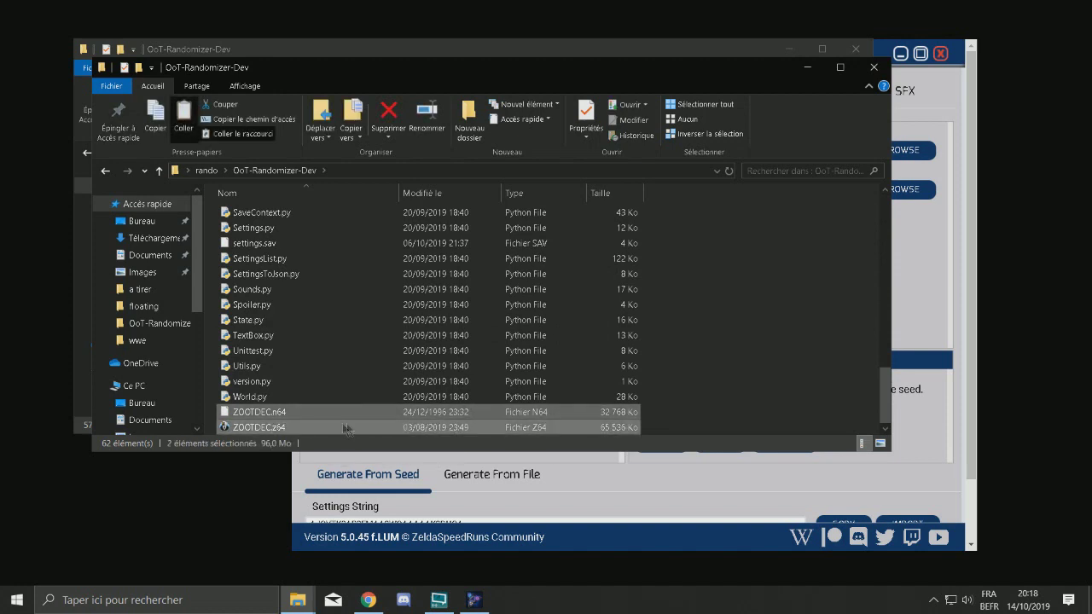
{"action": "left_click", "coordinate": [807, 67]}
{"action": "left_click", "coordinate": [732, 261]}
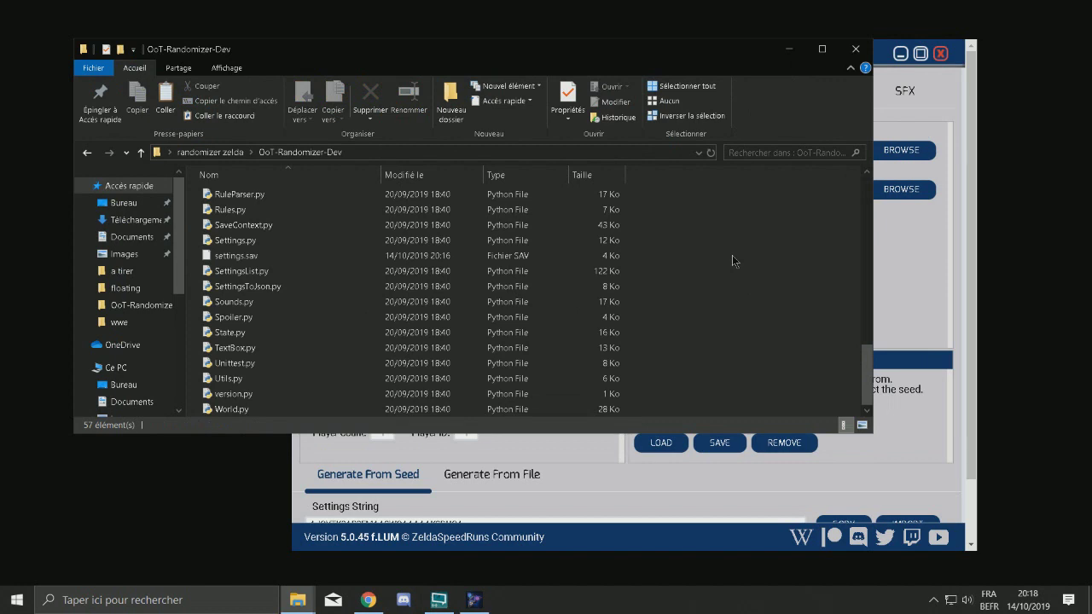
{"action": "key", "text": "ctrl+v"}
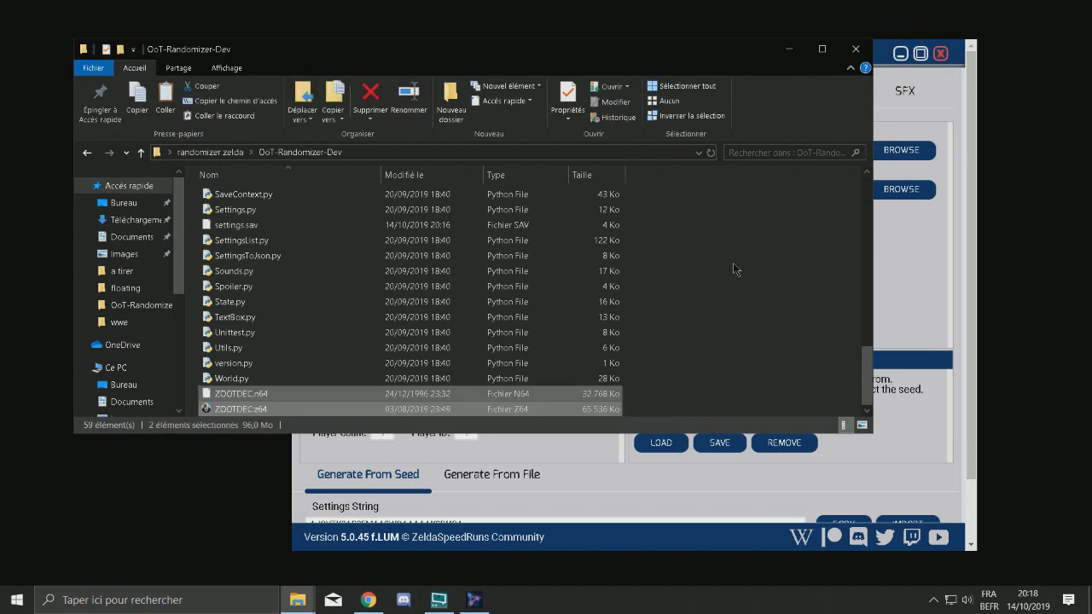
Return to the OoTR window and examine the Base ROM and Output Directory fields without filling them in.
{"action": "left_click", "coordinate": [686, 505]}
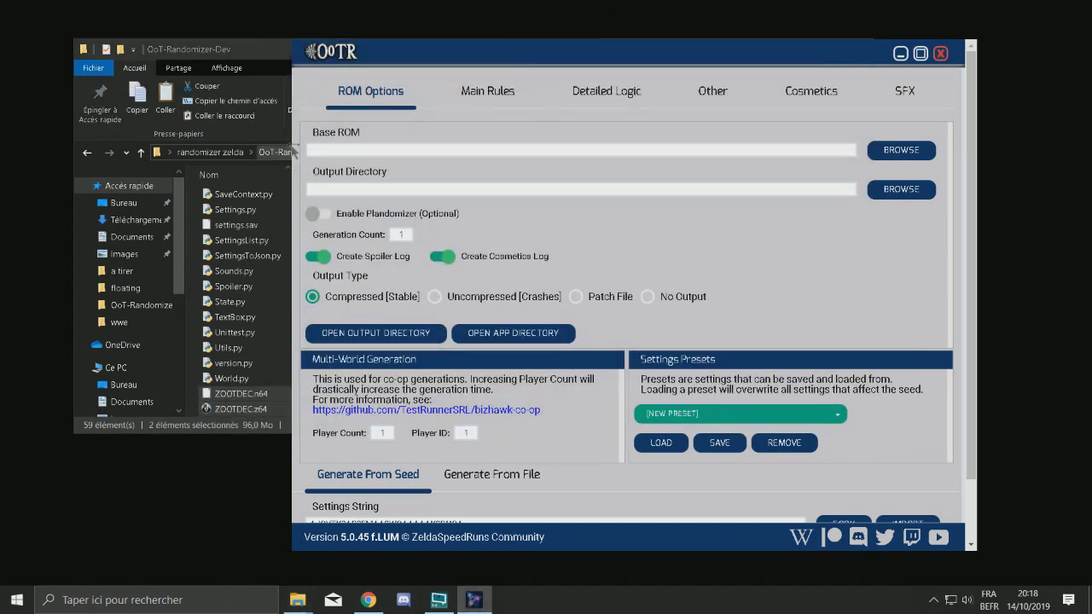
{"action": "left_click", "coordinate": [354, 149]}
{"action": "left_click", "coordinate": [384, 185]}
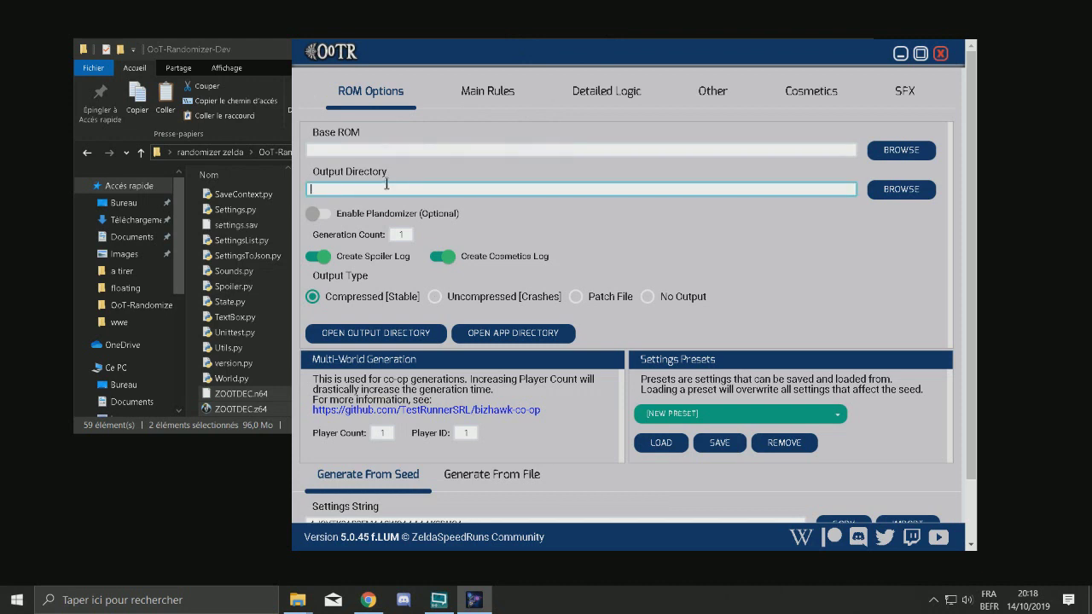
{"action": "left_click", "coordinate": [401, 148]}
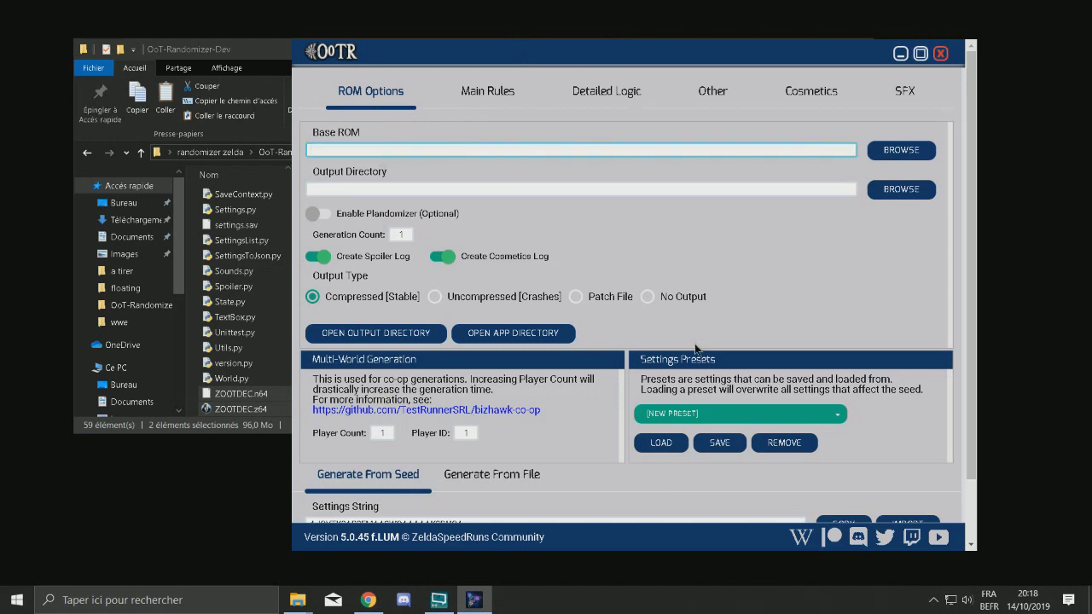
{"action": "left_click", "coordinate": [424, 183]}
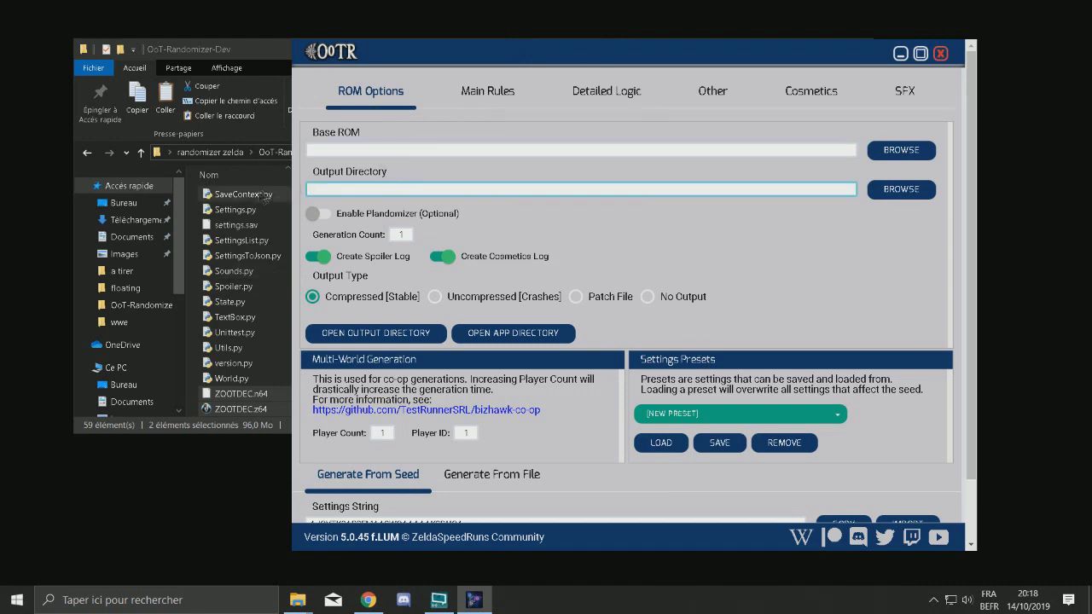
{"action": "scroll", "coordinate": [287, 195], "scroll_direction": "up", "scroll_amount": 15}
Show the randomizer's Main Rules settings and maximize the OoTR window.
{"action": "left_click", "coordinate": [487, 90]}
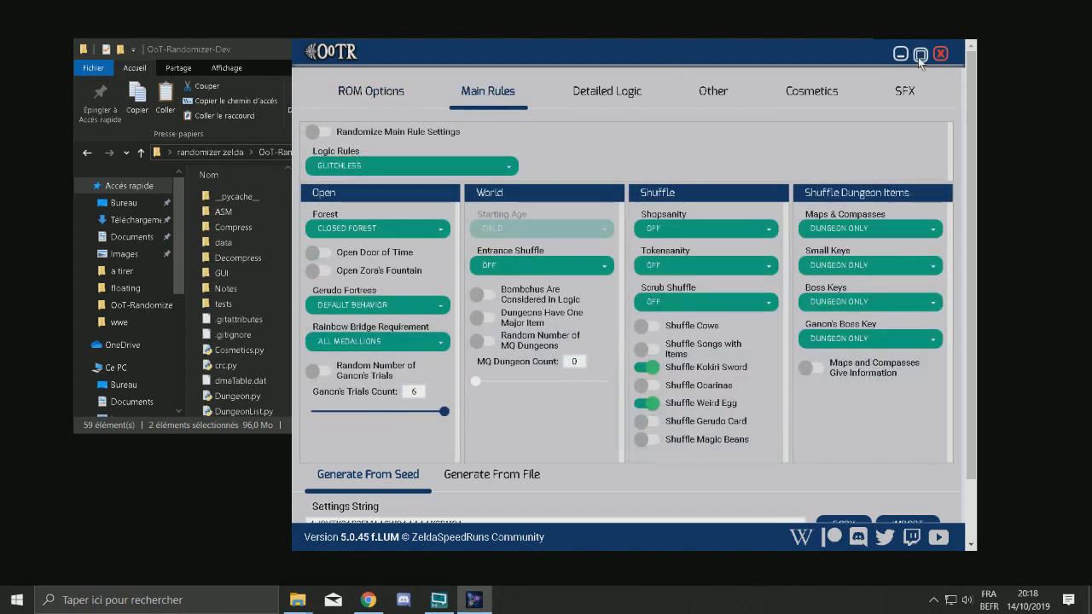
{"action": "left_click", "coordinate": [919, 55]}
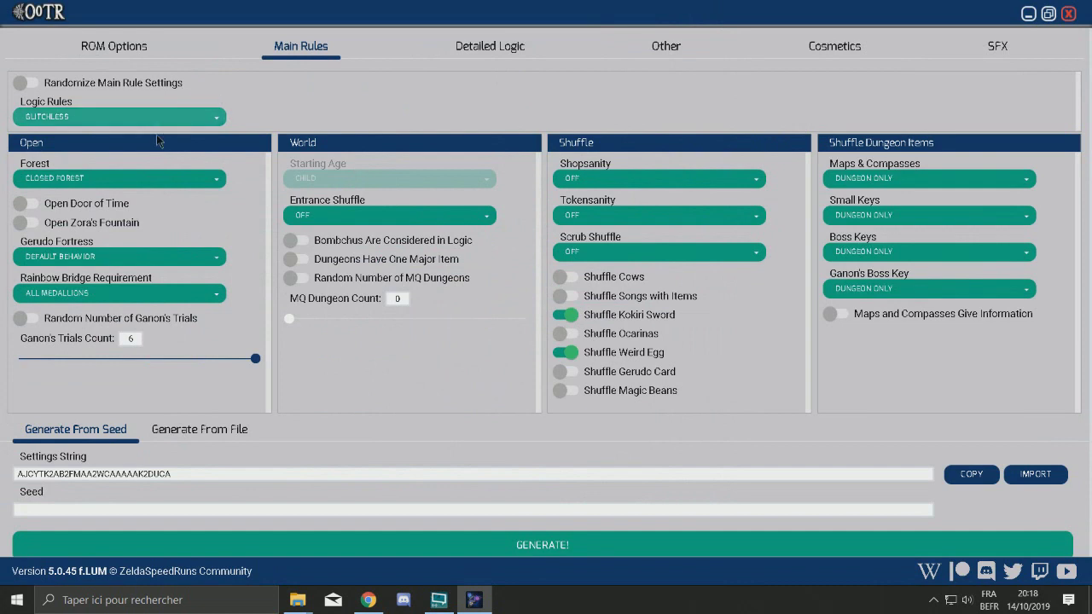
Examine the Forest choices in Main Rules and the Detailed Logic, Other, Cosmetics and SFX settings without changing them.
{"action": "left_click", "coordinate": [107, 180]}
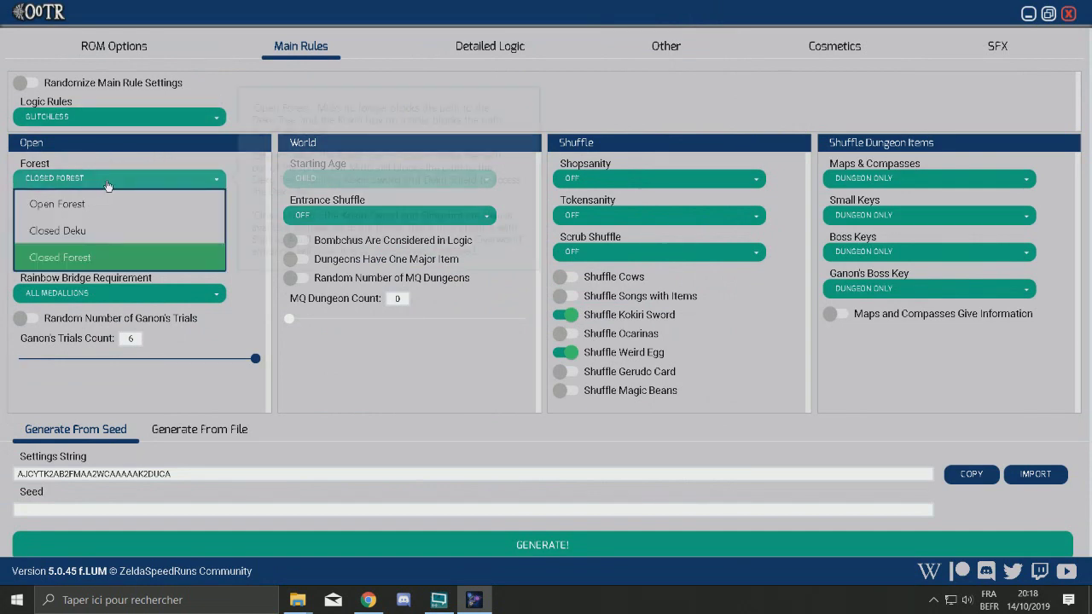
{"action": "left_click", "coordinate": [187, 179]}
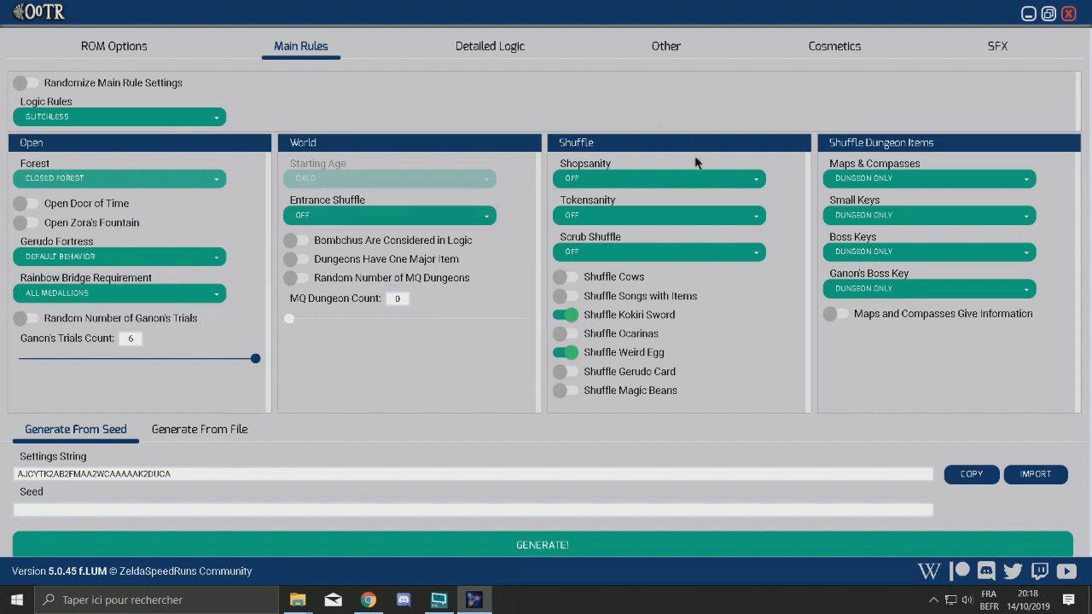
{"action": "left_click", "coordinate": [520, 48]}
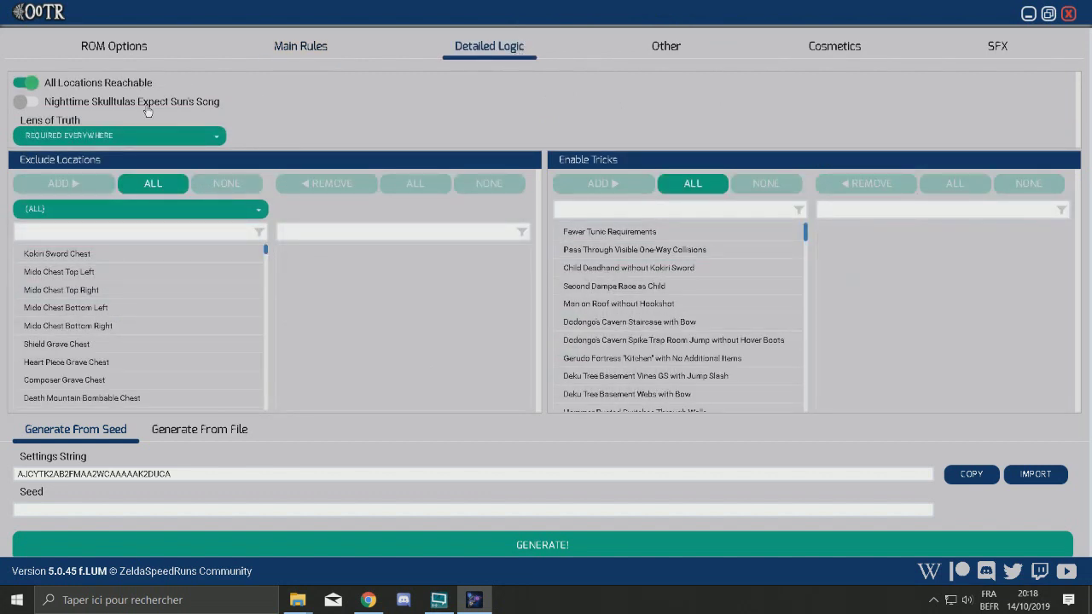
{"action": "left_click", "coordinate": [683, 53]}
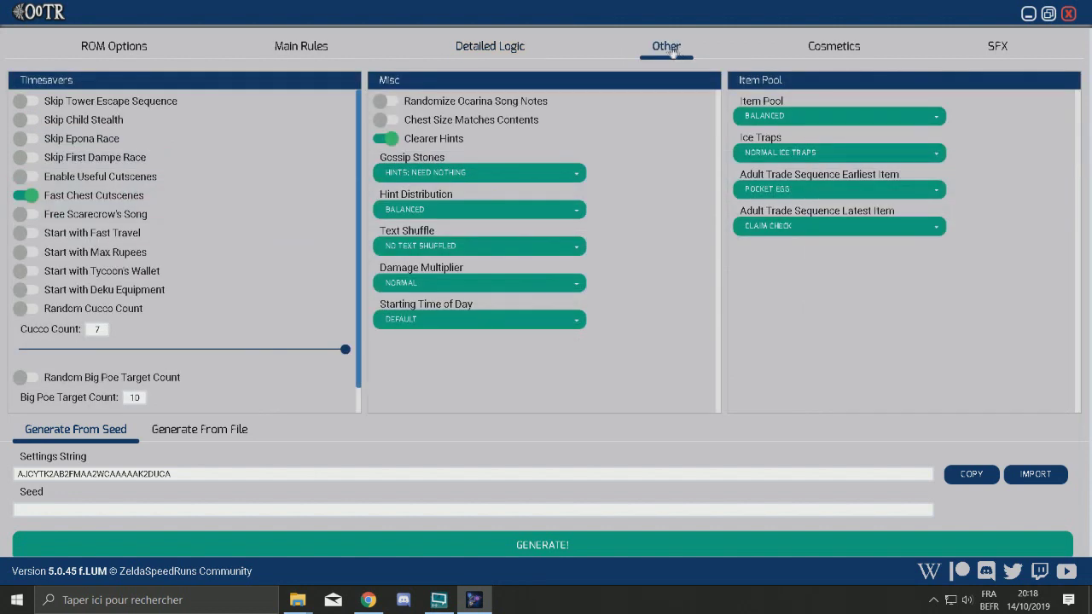
{"action": "left_click", "coordinate": [831, 46]}
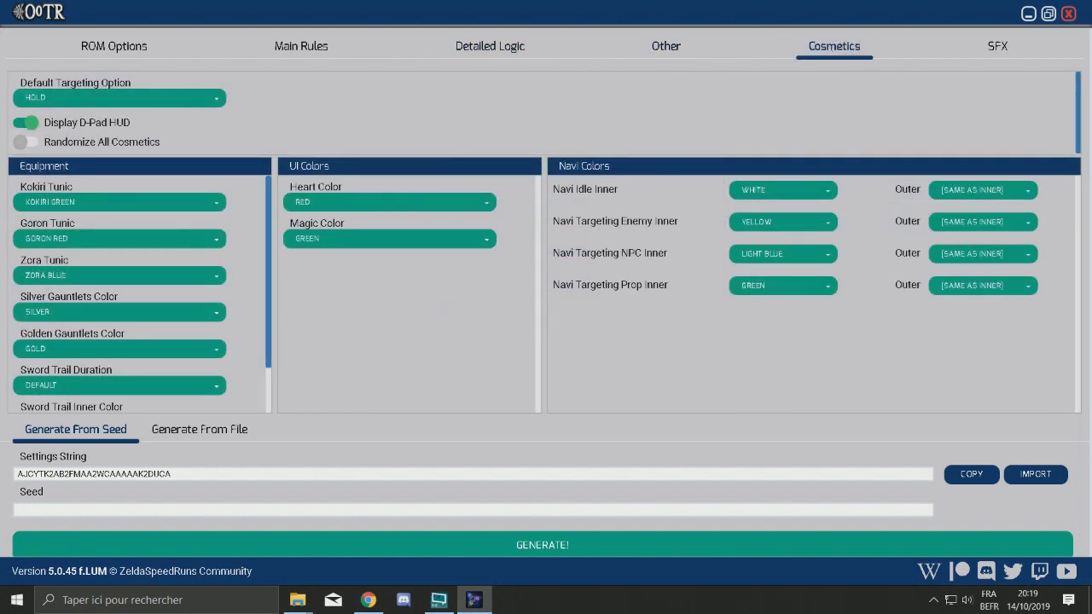
{"action": "left_click", "coordinate": [22, 142]}
{"action": "left_click", "coordinate": [989, 47]}
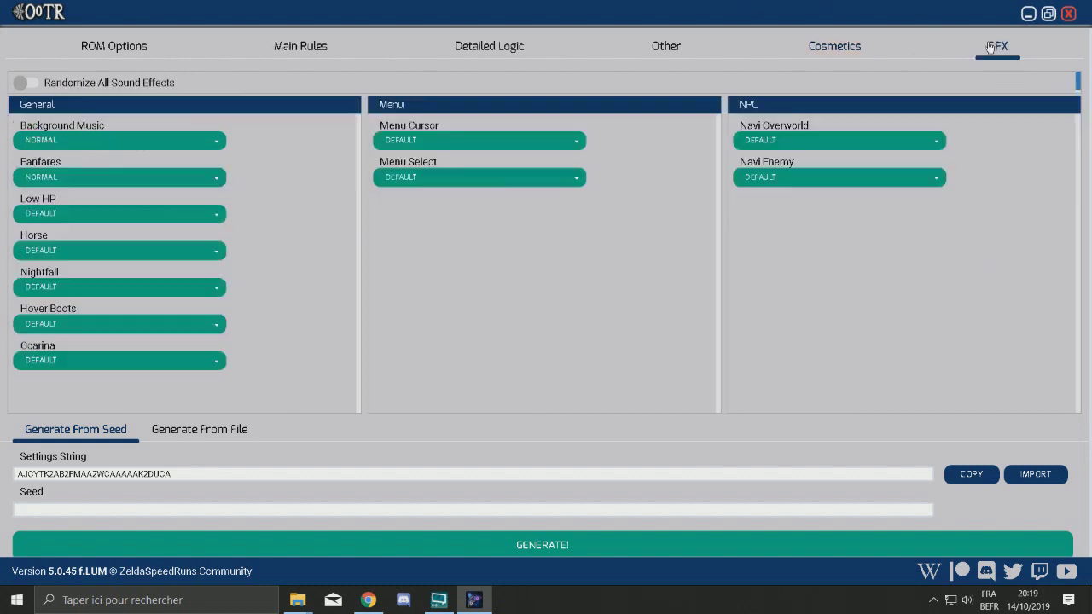
{"action": "left_click", "coordinate": [81, 179]}
{"action": "left_click", "coordinate": [302, 247]}
Recheck the Main Rules and Detailed Logic settings and generate the randomized seed.
{"action": "left_click", "coordinate": [302, 53]}
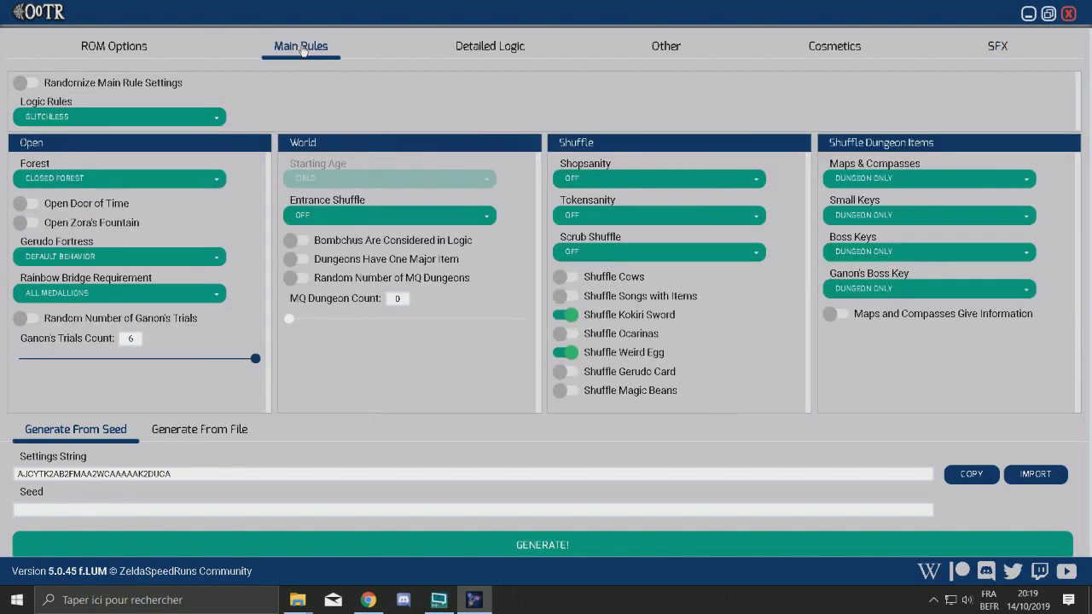
{"action": "left_click", "coordinate": [510, 50]}
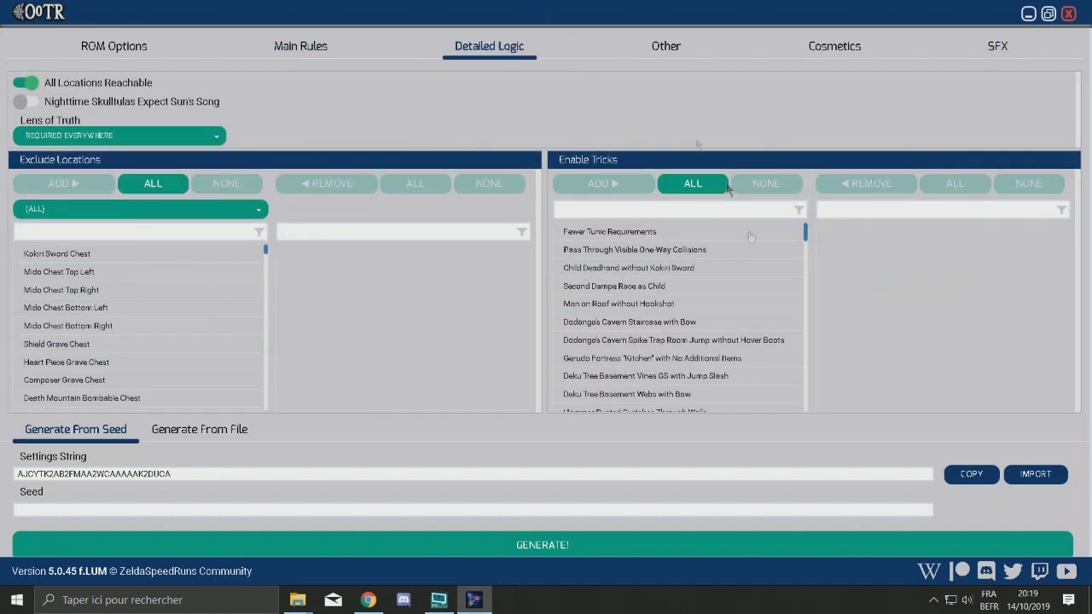
{"action": "left_click", "coordinate": [581, 545]}
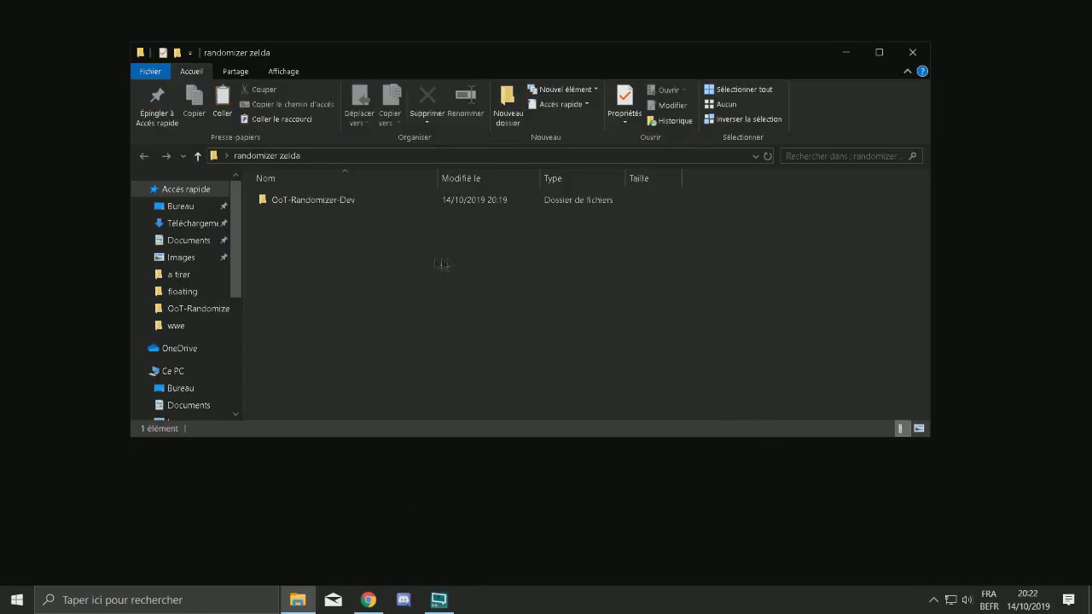
Switch to the rando folder and look inside the "crosswolrd bizhack" folder.
{"action": "left_click_drag", "start_coordinate": [415, 224], "coordinate": [750, 388]}
{"action": "key", "text": "alt+Tab"}
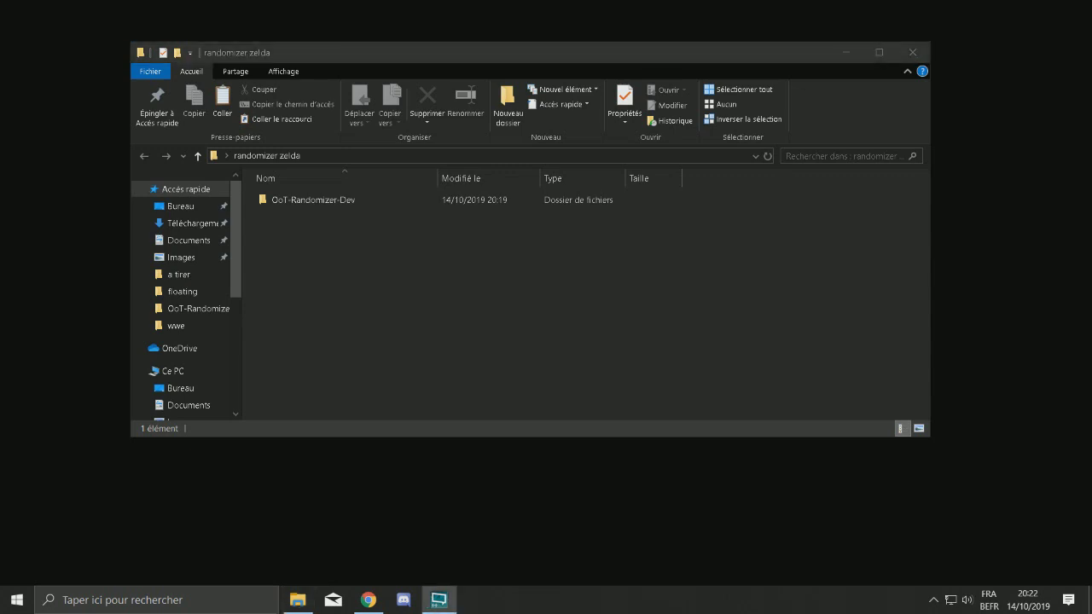
{"action": "key", "text": "alt+Tab"}
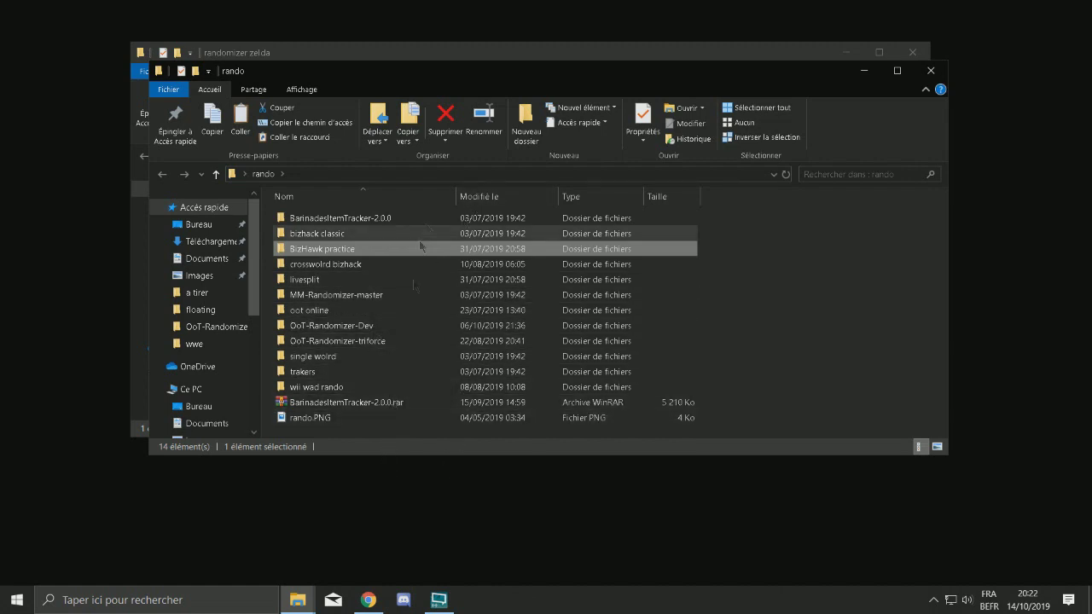
{"action": "double_click", "coordinate": [382, 265]}
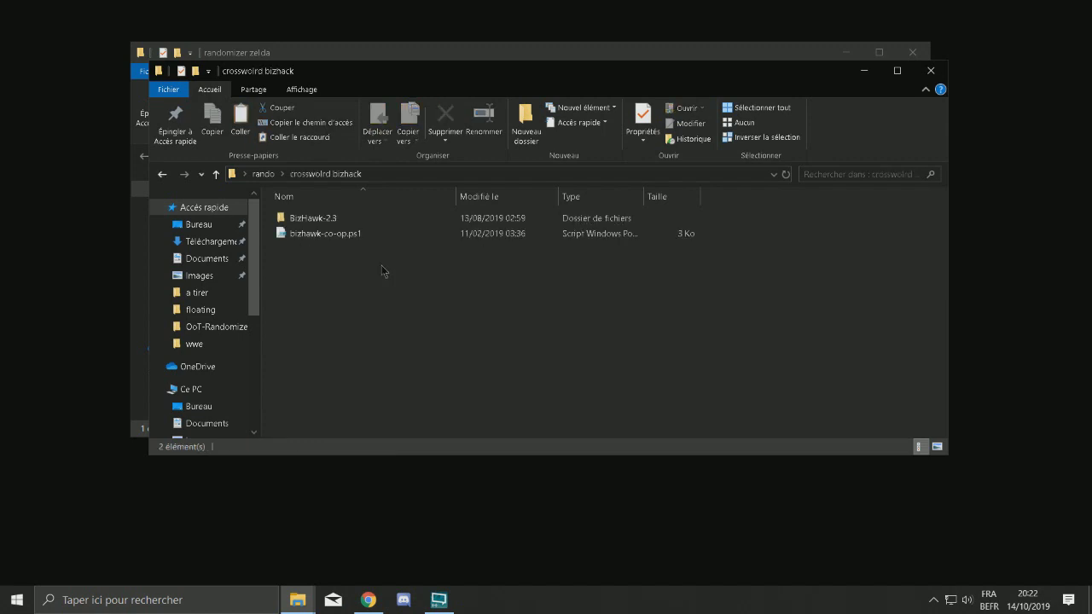
{"action": "key", "text": "BackSpace"}
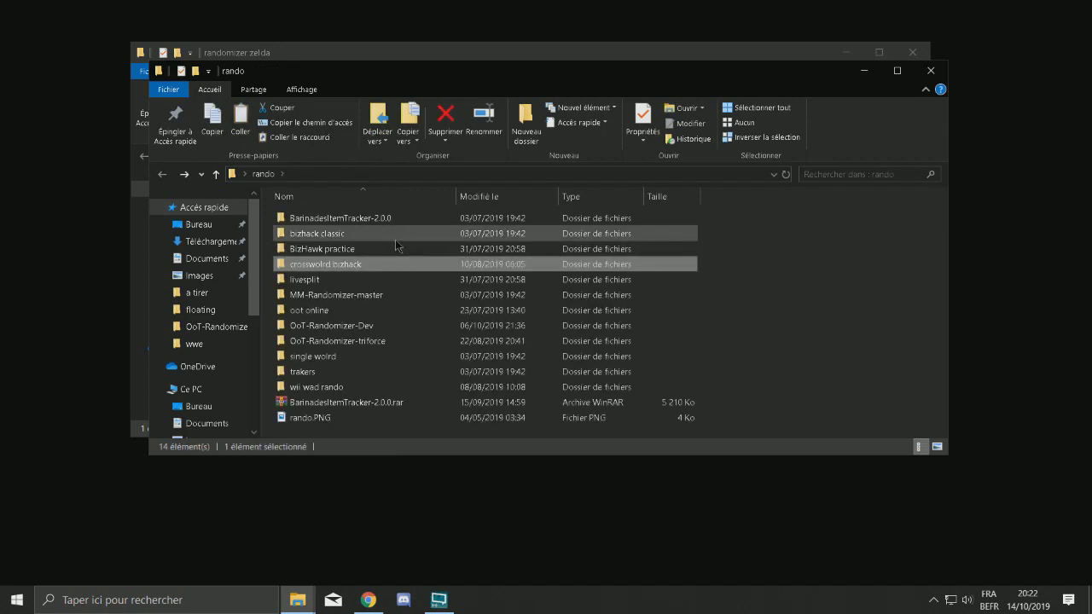
Copy the "bizhack classic" emulator folder from rando into the "randomizer zelda" folder and close the rando window.
{"action": "left_click", "coordinate": [397, 240]}
{"action": "double_click", "coordinate": [418, 240]}
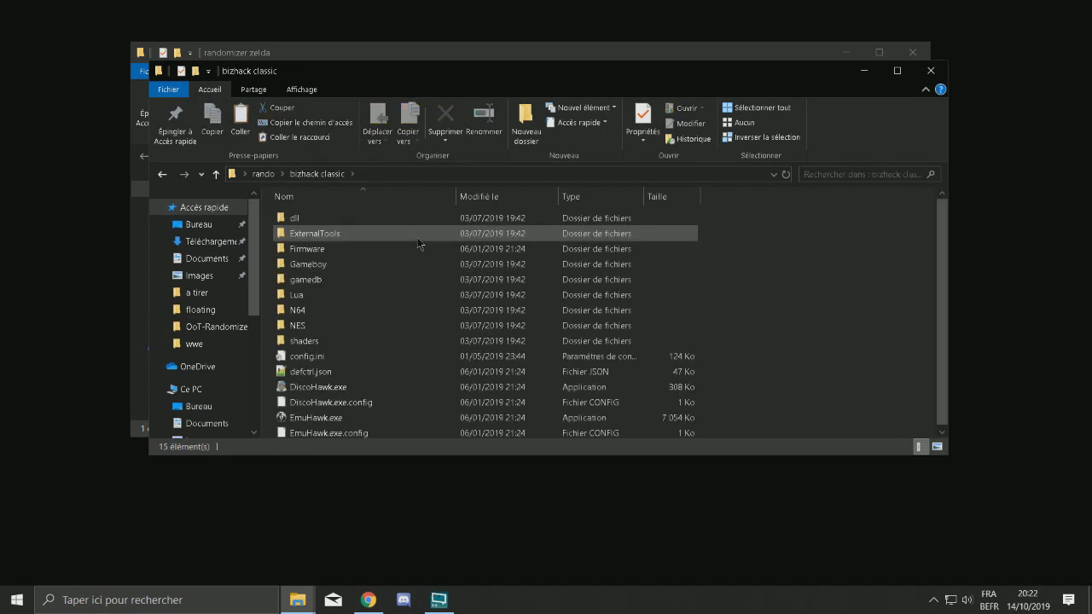
{"action": "scroll", "coordinate": [401, 282], "scroll_direction": "down", "scroll_amount": 1}
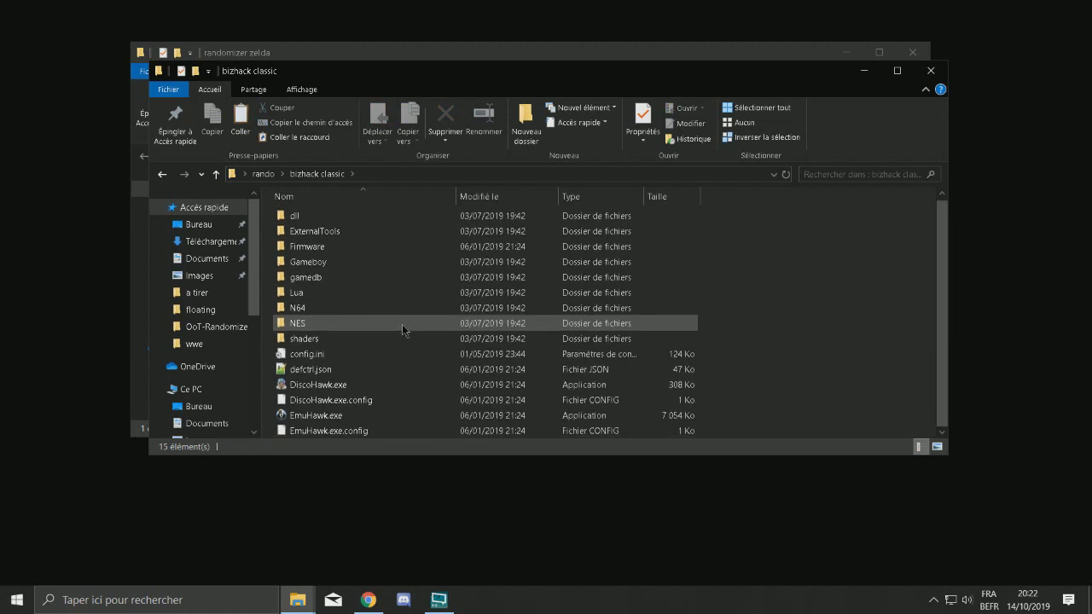
{"action": "key", "text": "BackSpace"}
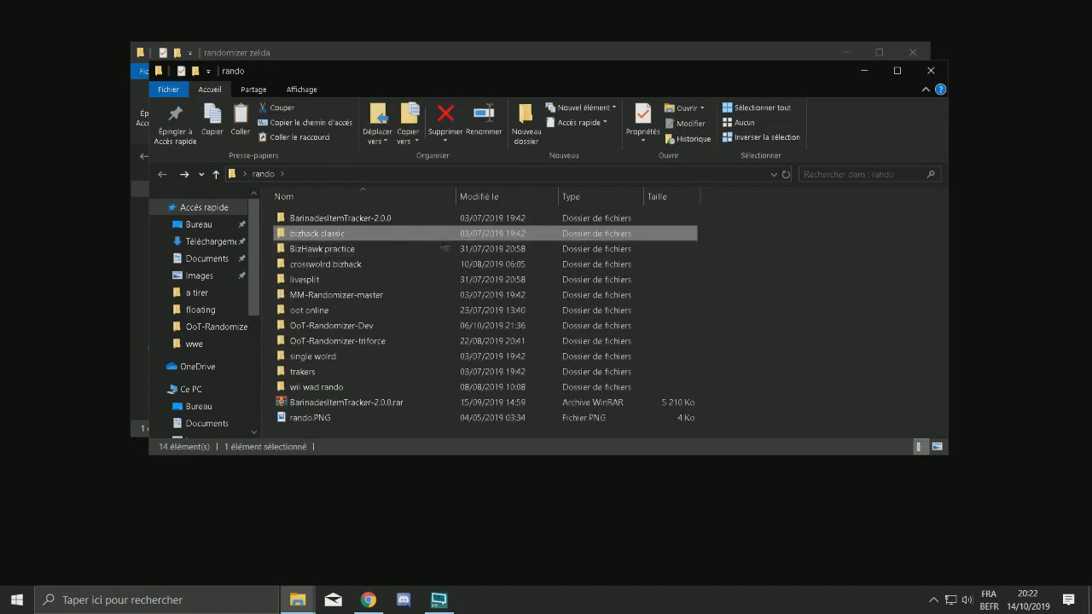
{"action": "left_click", "coordinate": [936, 73]}
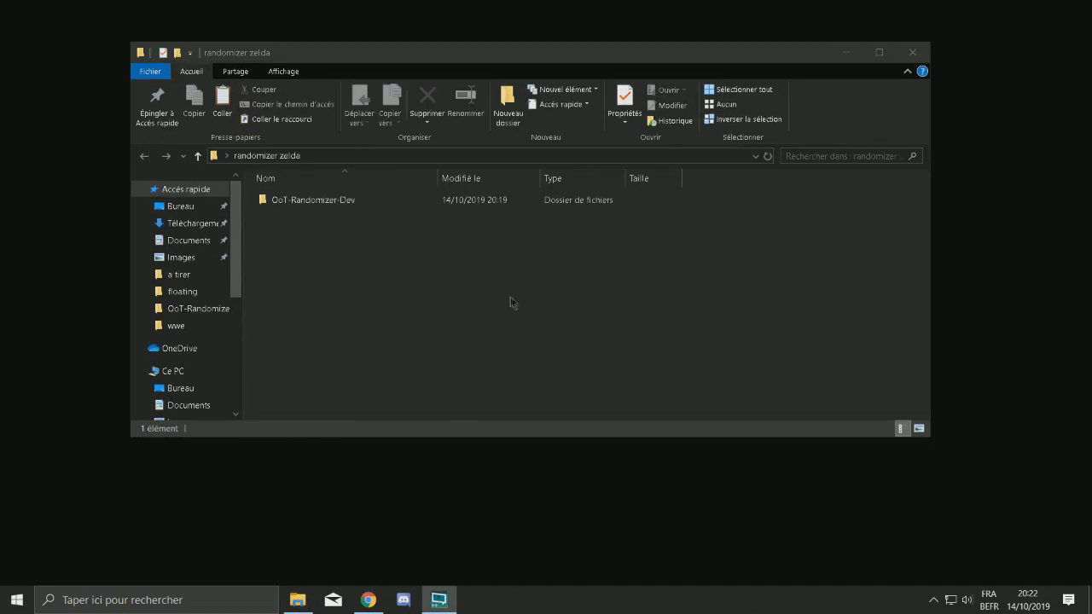
{"action": "key", "text": "ctrl+v"}
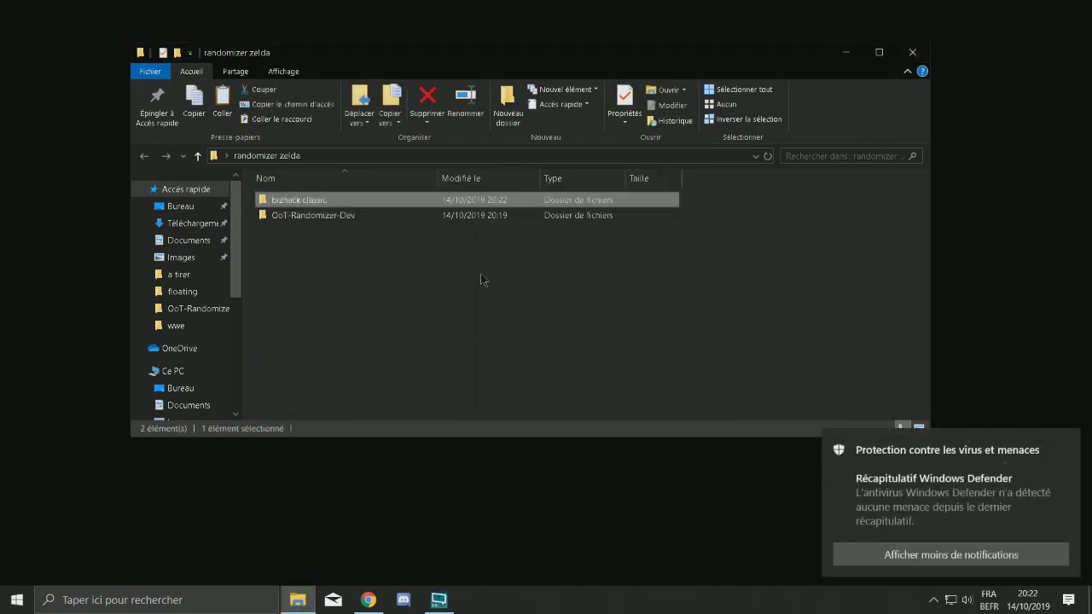
Load OoT_93D93_1TU4LN7LCT-comp.z64 from OoT-Randomizer-Dev's Output folder into the EmuHawk emulator and maximize its window.
{"action": "double_click", "coordinate": [357, 215]}
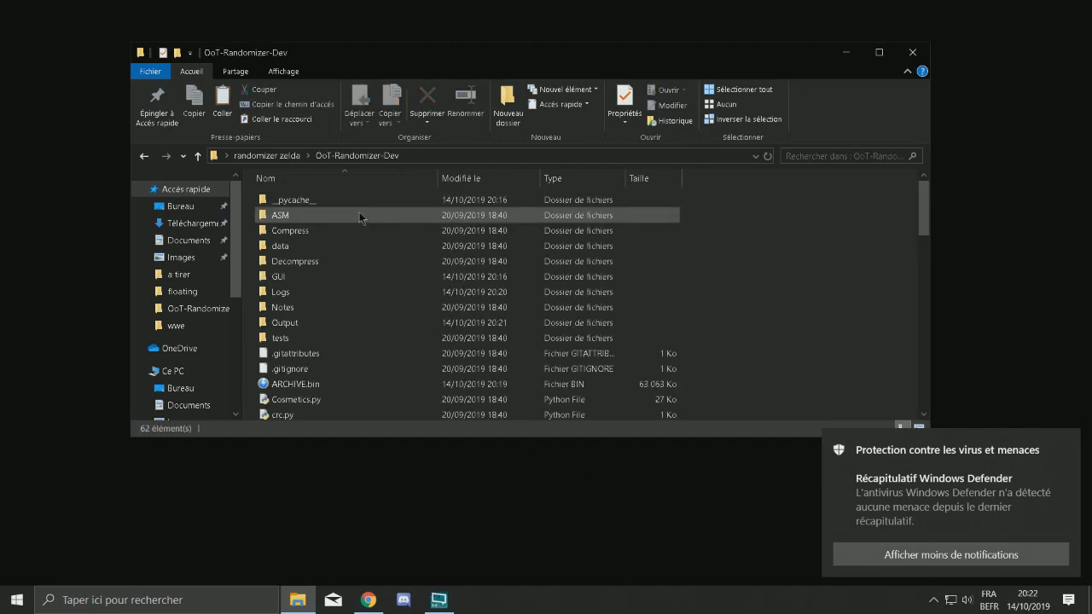
{"action": "scroll", "coordinate": [352, 341], "scroll_direction": "down", "scroll_amount": 4}
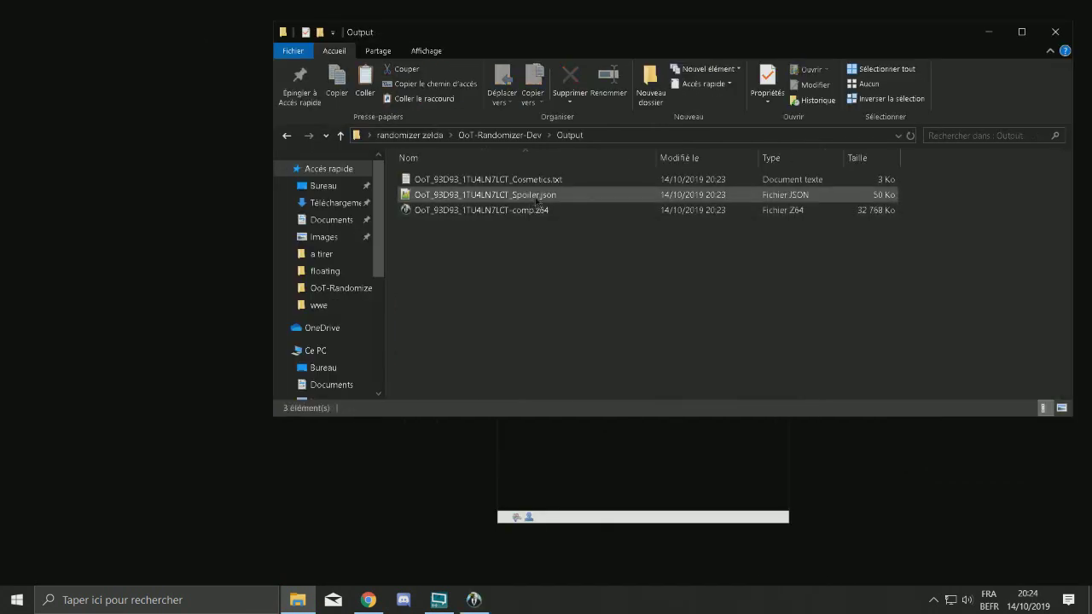
{"action": "left_click", "coordinate": [535, 211]}
{"action": "left_click_drag", "start_coordinate": [512, 209], "coordinate": [691, 446]}
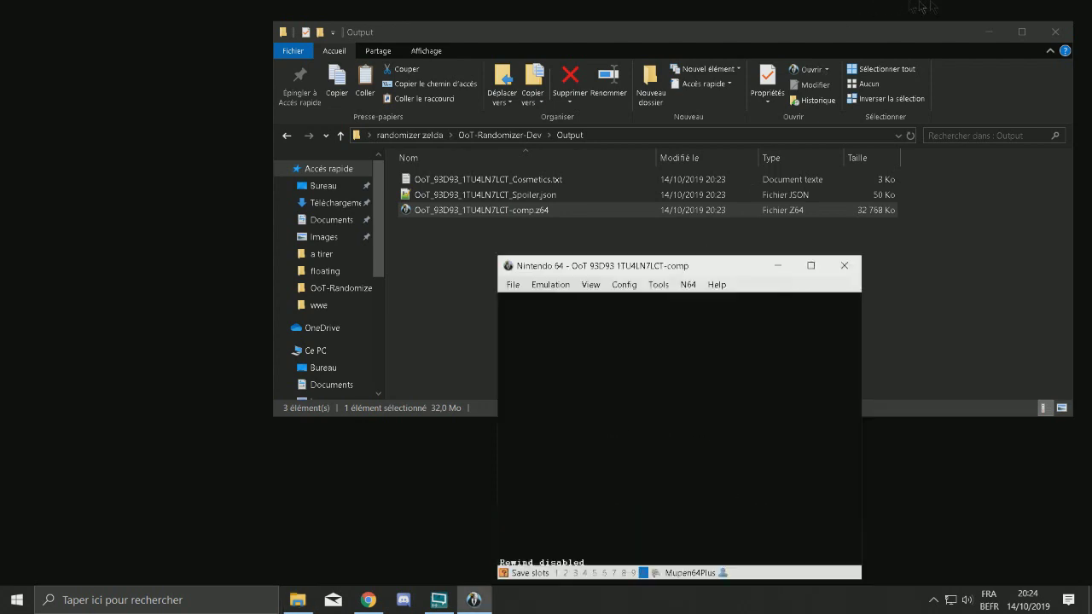
{"action": "left_click", "coordinate": [810, 265]}
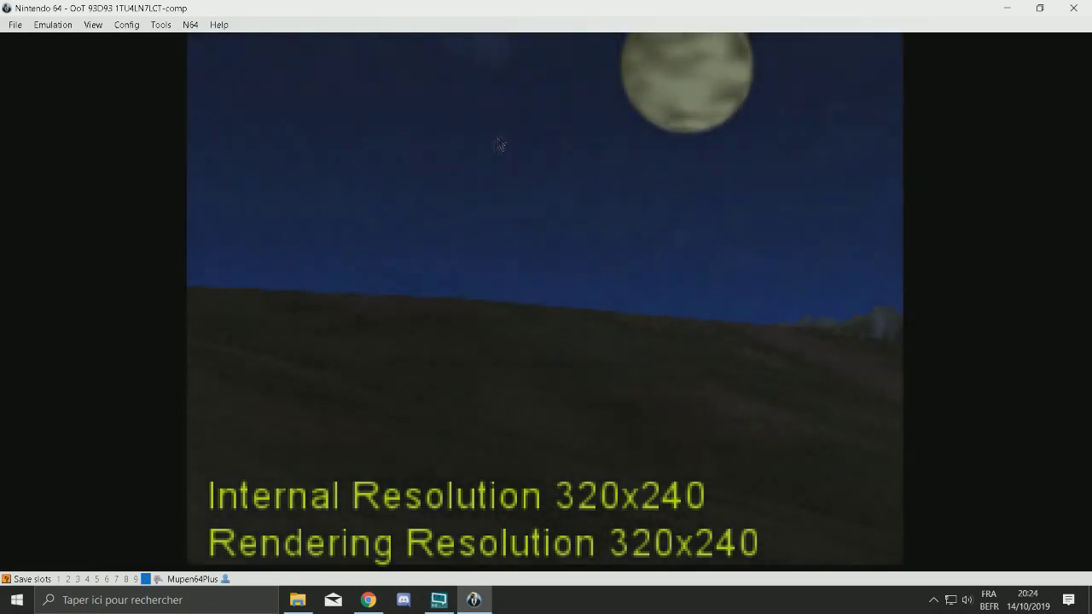
Set the system speaker volume to 9.
{"action": "left_click", "coordinate": [966, 599]}
{"action": "left_click_drag", "start_coordinate": [956, 566], "coordinate": [899, 576]}
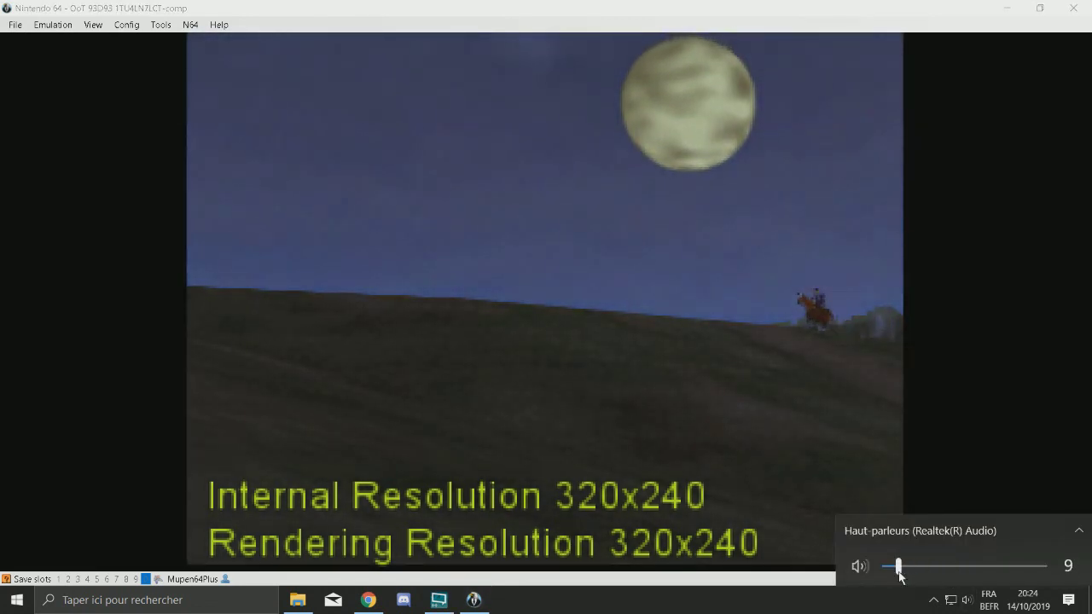
{"action": "left_click", "coordinate": [946, 373]}
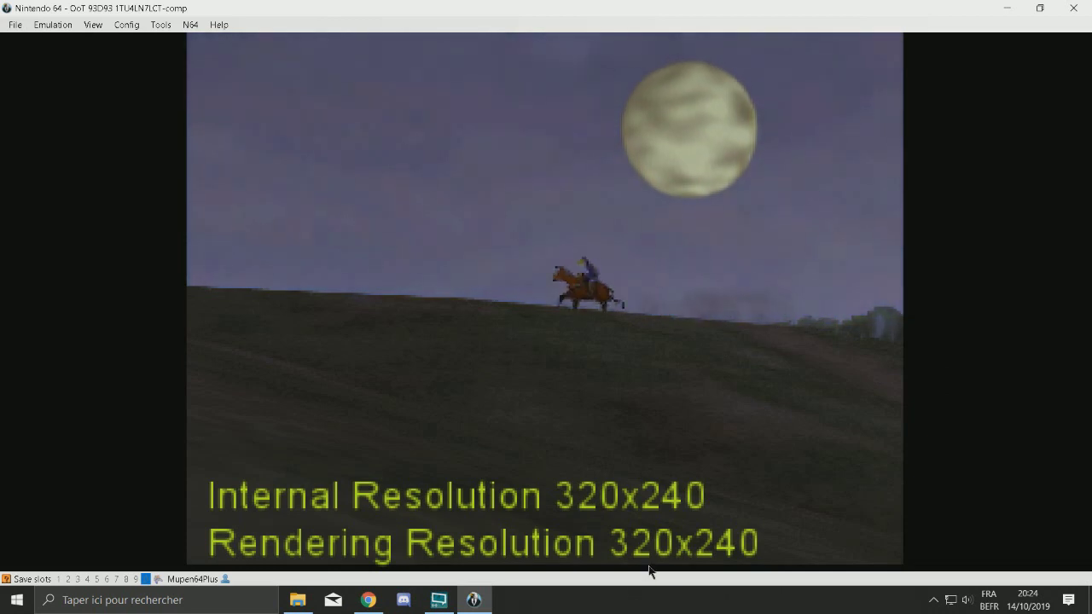
Lower the Nintendo 64 emulator's level in the volume mixer, raise the main speaker level, and return to the game window.
{"action": "right_click", "coordinate": [966, 600]}
{"action": "left_click", "coordinate": [973, 532]}
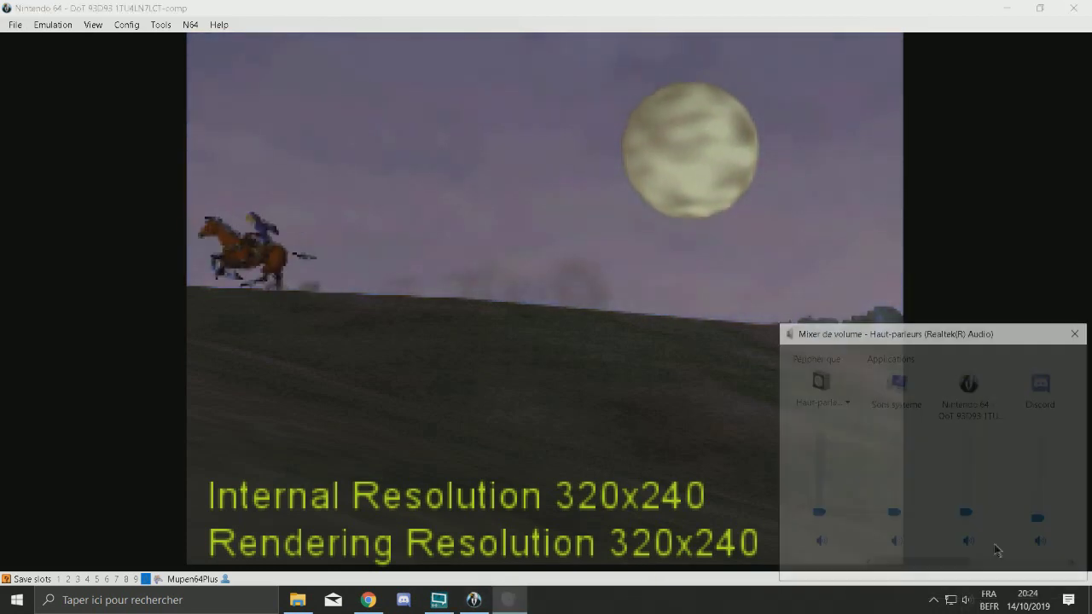
{"action": "left_click", "coordinate": [966, 513]}
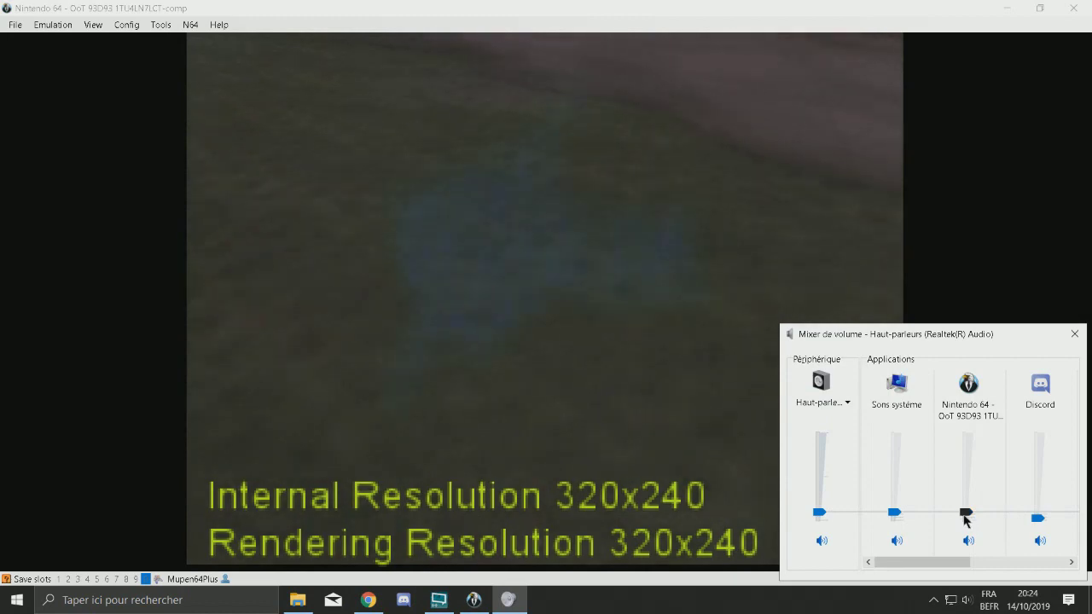
{"action": "left_click_drag", "start_coordinate": [966, 513], "coordinate": [966, 520]}
{"action": "mouse_move", "coordinate": [811, 511]}
{"action": "left_mouse_down"}
{"action": "mouse_move", "coordinate": [802, 499]}
{"action": "mouse_move", "coordinate": [819, 492]}
{"action": "left_mouse_up"}
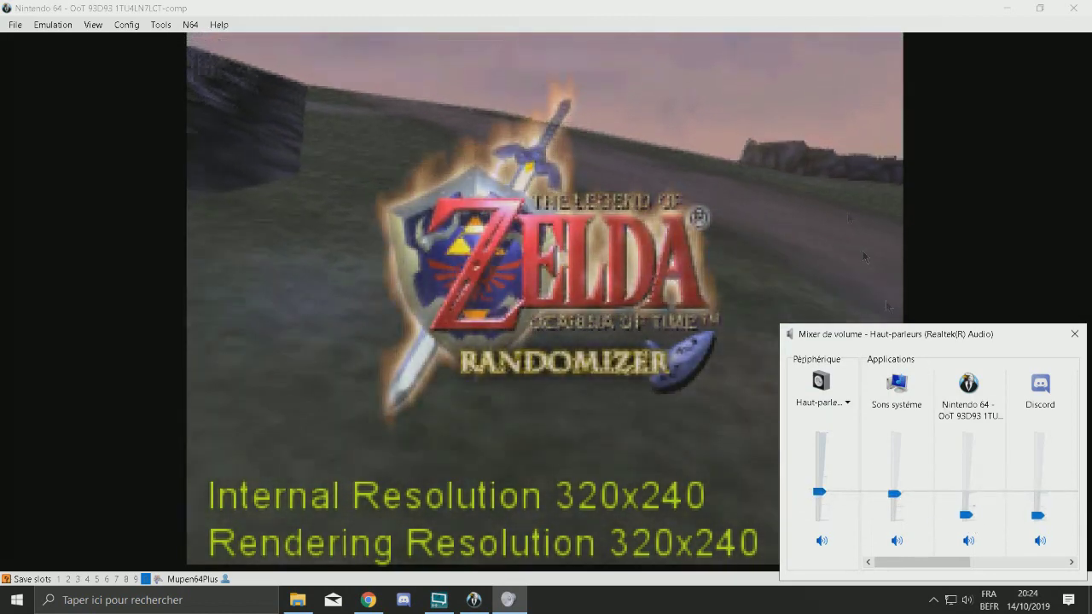
{"action": "left_click", "coordinate": [264, 7]}
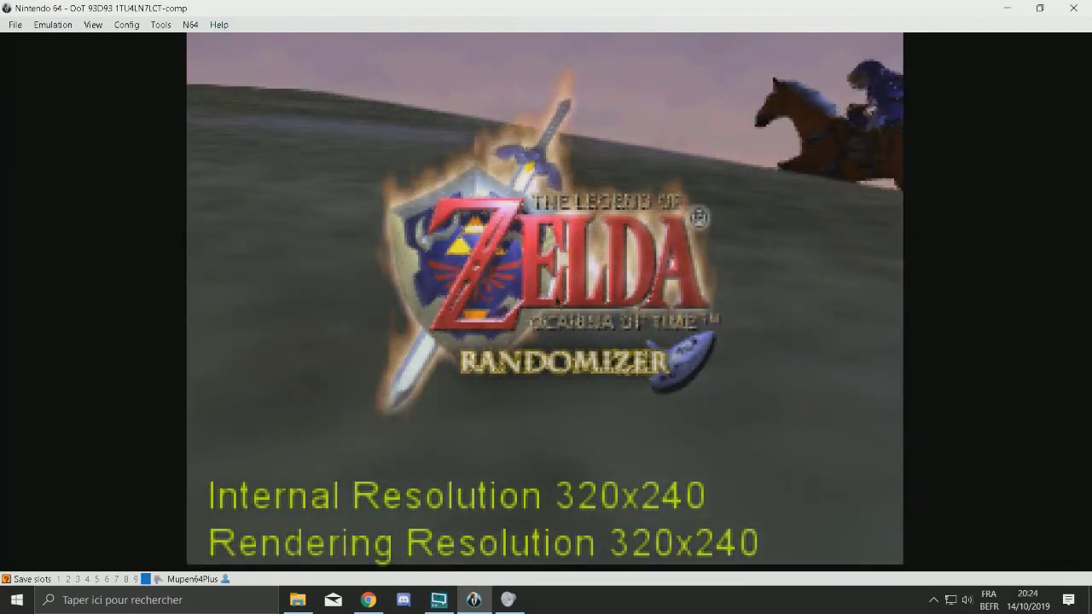
{"action": "double_click", "coordinate": [151, 7]}
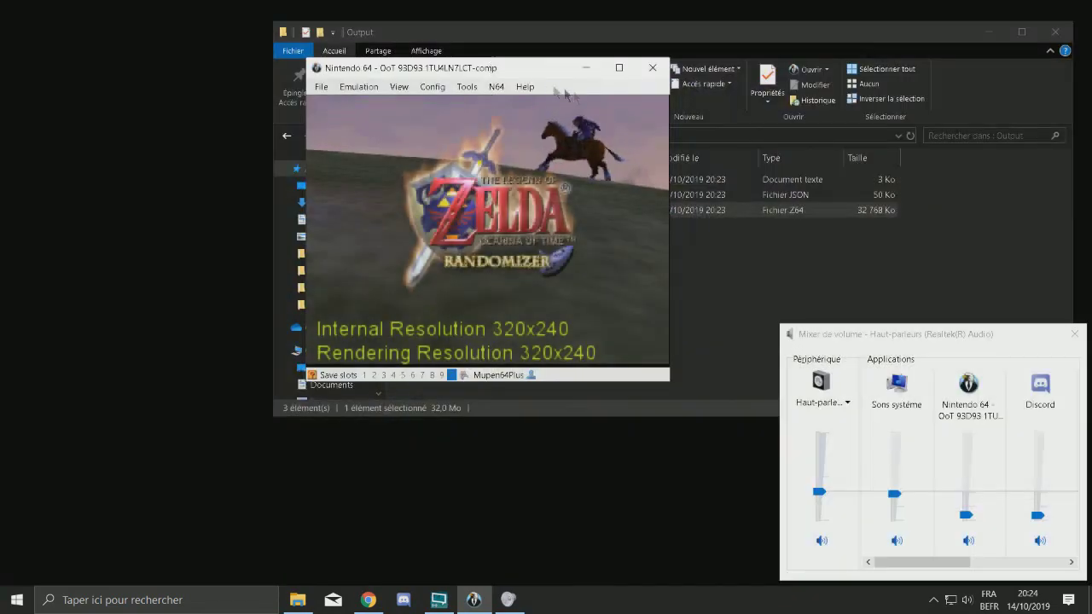
{"action": "left_click_drag", "start_coordinate": [563, 77], "coordinate": [680, 136]}
{"action": "left_click", "coordinate": [754, 124]}
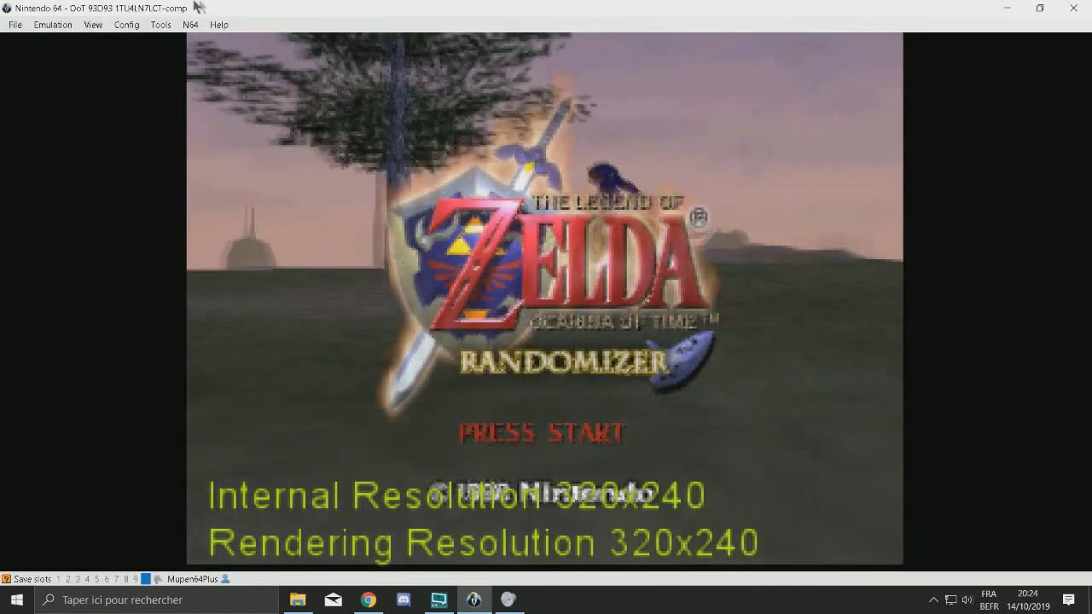
{"action": "left_click", "coordinate": [189, 24]}
{"action": "left_click", "coordinate": [192, 35]}
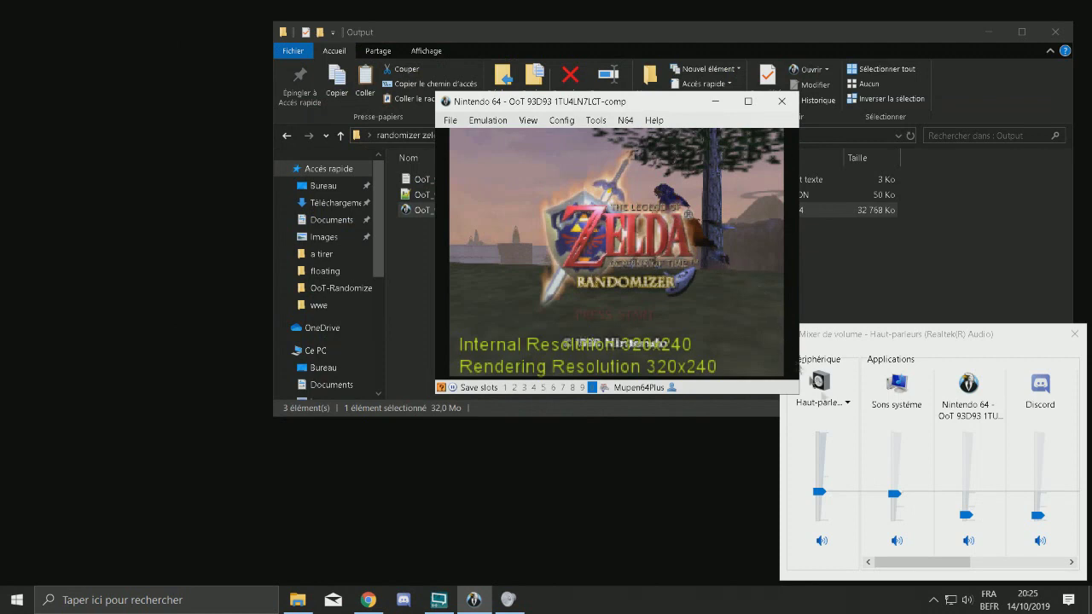
{"action": "left_click", "coordinate": [625, 120]}
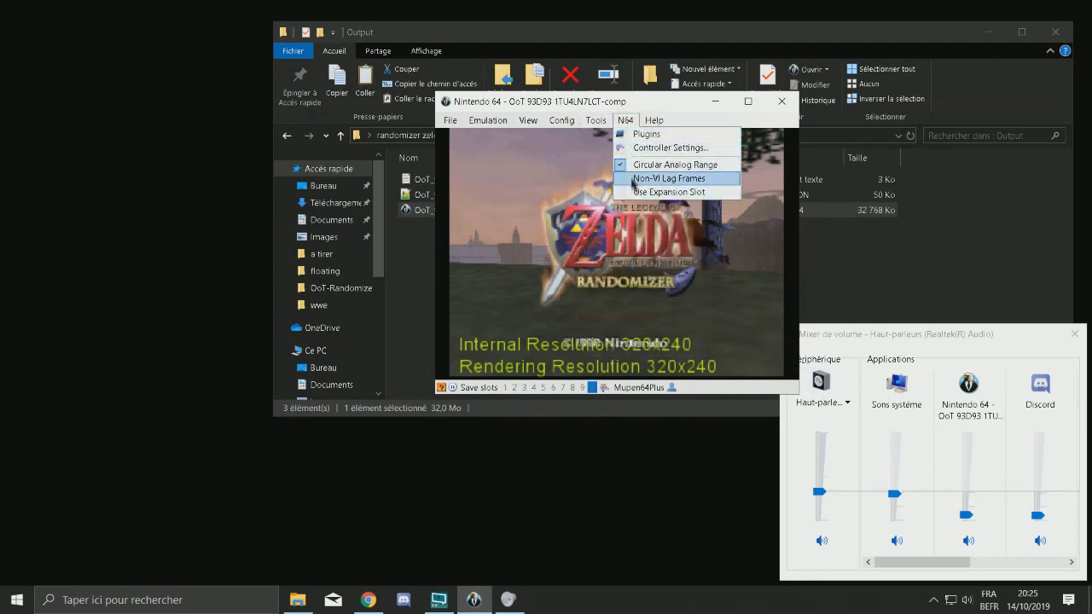
{"action": "left_click", "coordinate": [648, 178]}
{"action": "left_click", "coordinate": [750, 101]}
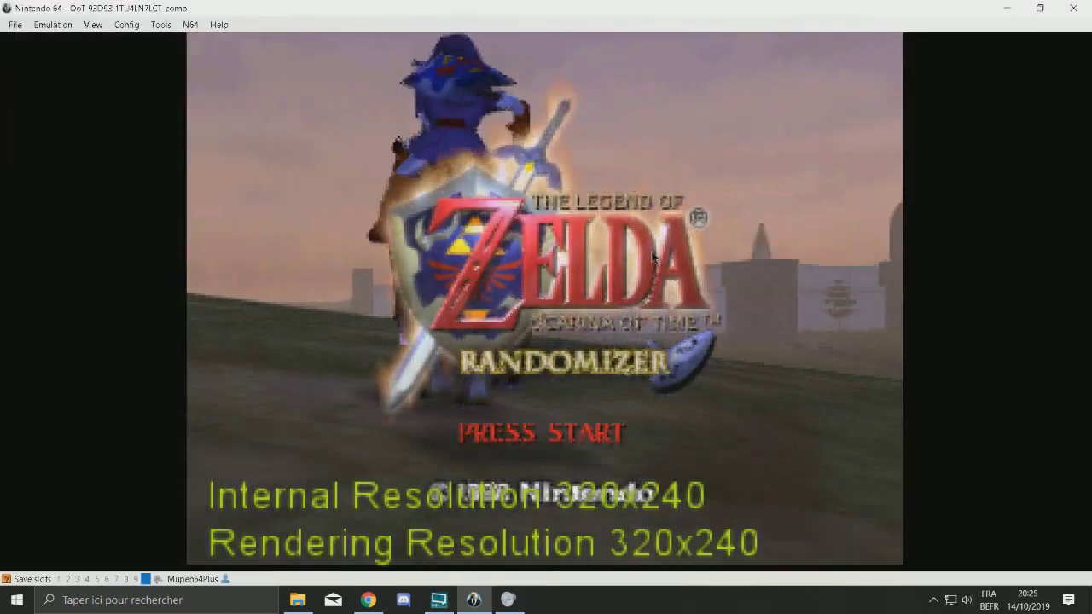
Set the N64 plugin video resolution to 640 x 480 and save the plugin settings.
{"action": "left_click", "coordinate": [160, 25]}
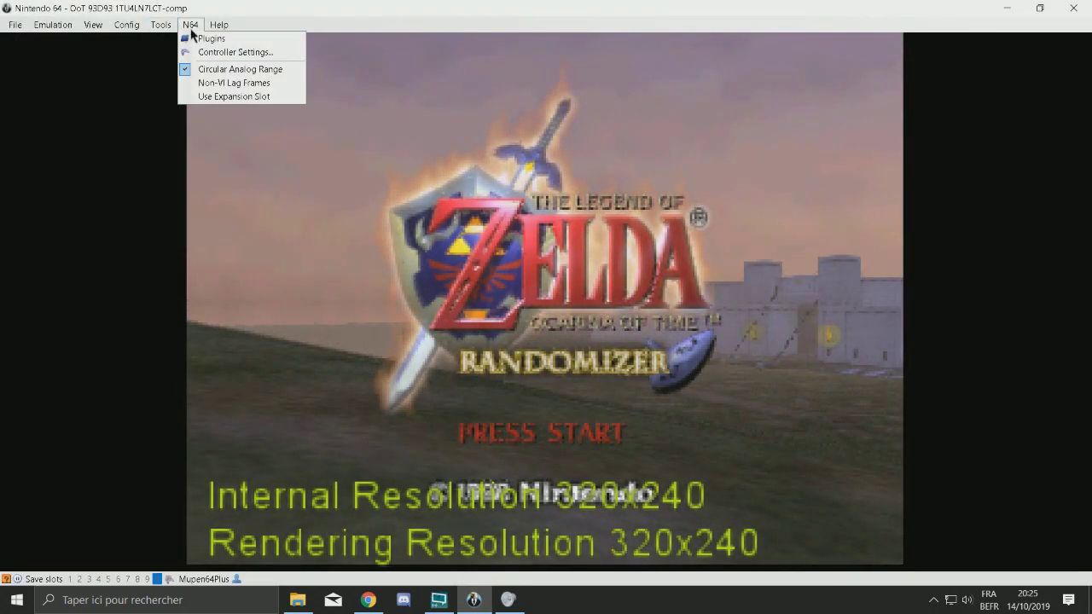
{"action": "mouse_move", "coordinate": [154, 23]}
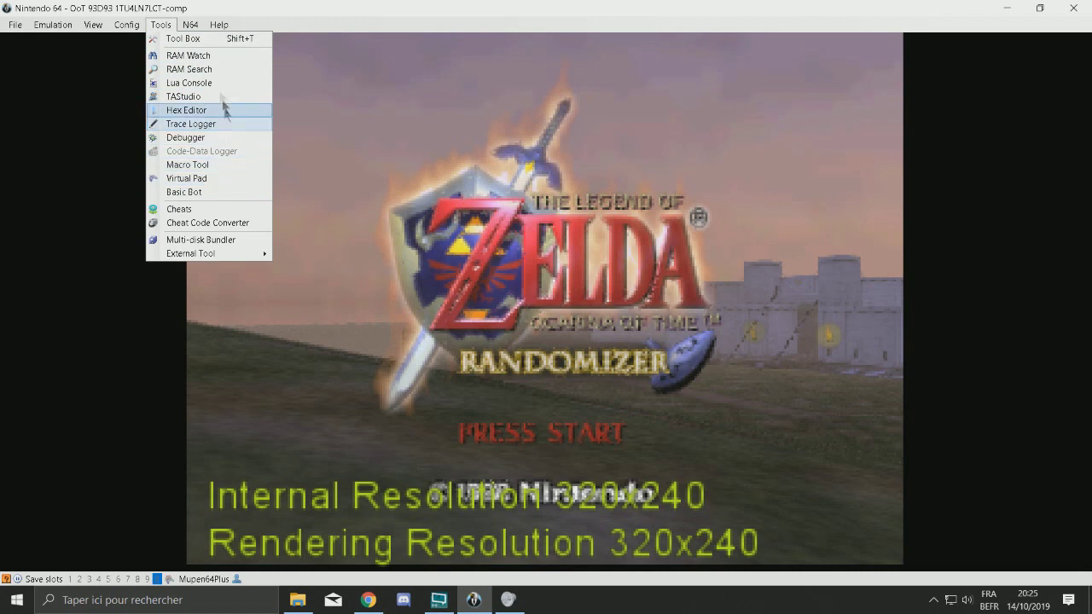
{"action": "left_click", "coordinate": [201, 40]}
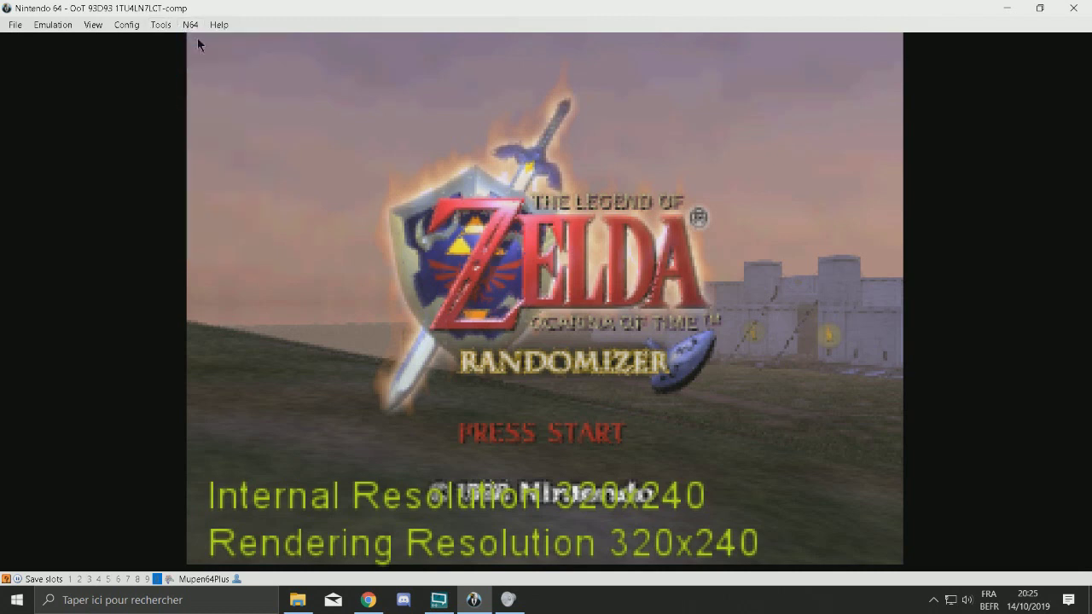
{"action": "left_click", "coordinate": [393, 332]}
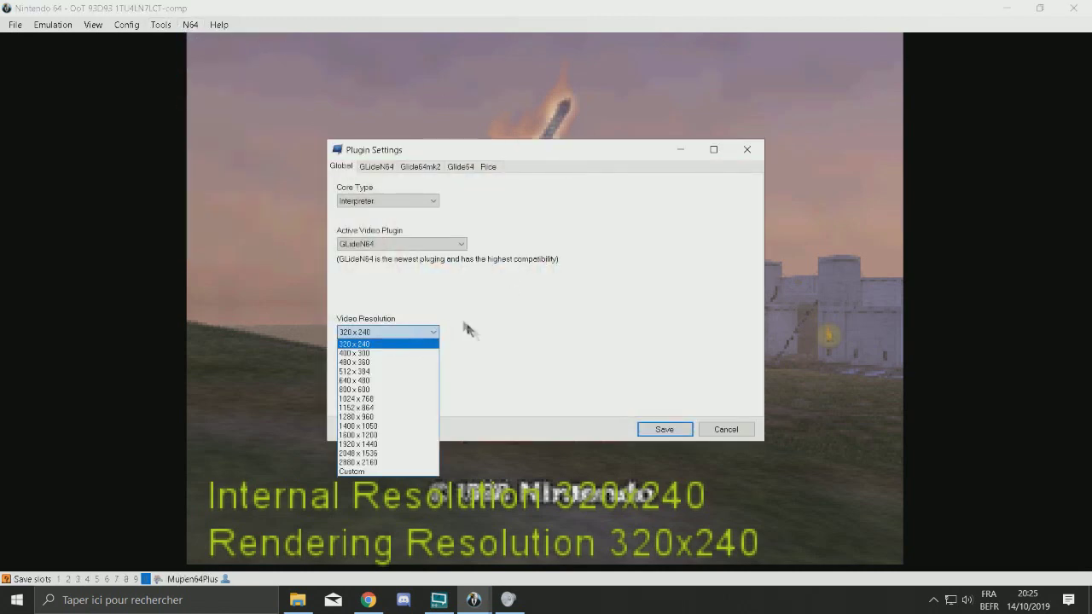
{"action": "left_click", "coordinate": [391, 380]}
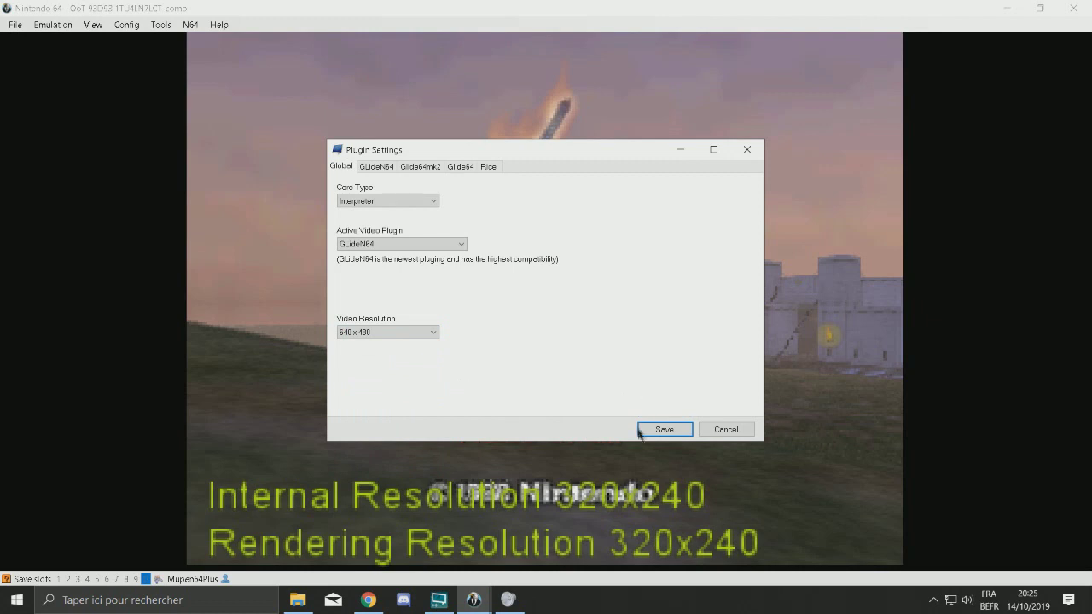
{"action": "left_click", "coordinate": [668, 423]}
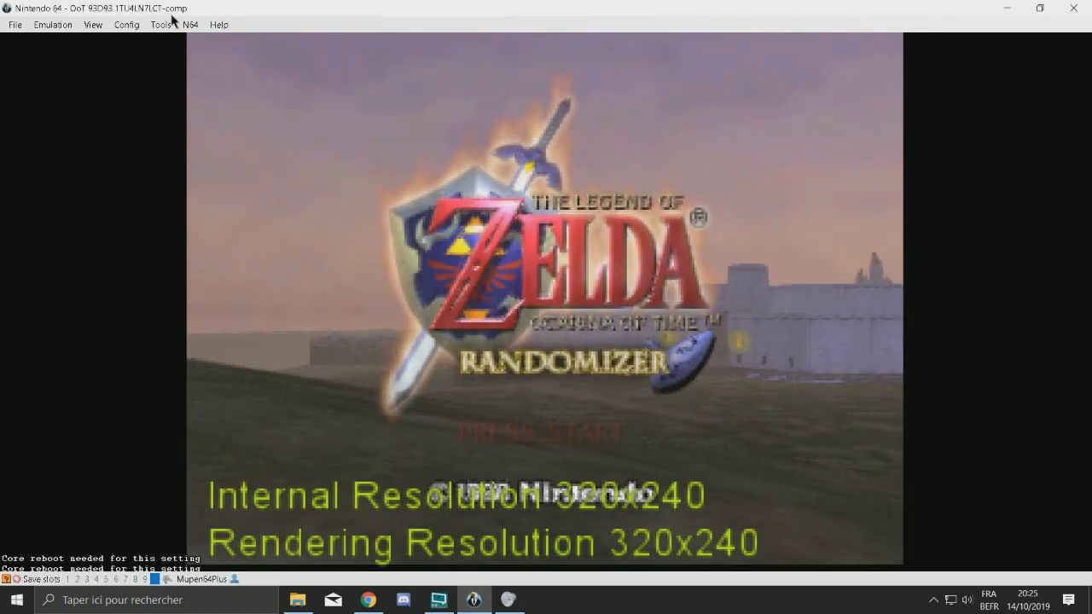
{"action": "left_click", "coordinate": [189, 25]}
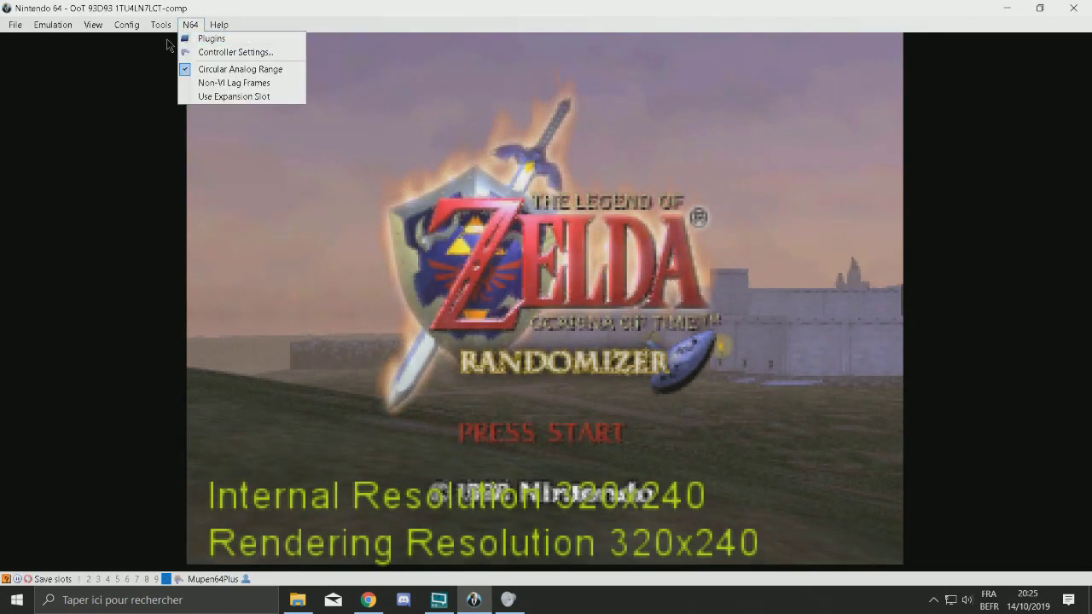
{"action": "mouse_move", "coordinate": [162, 29]}
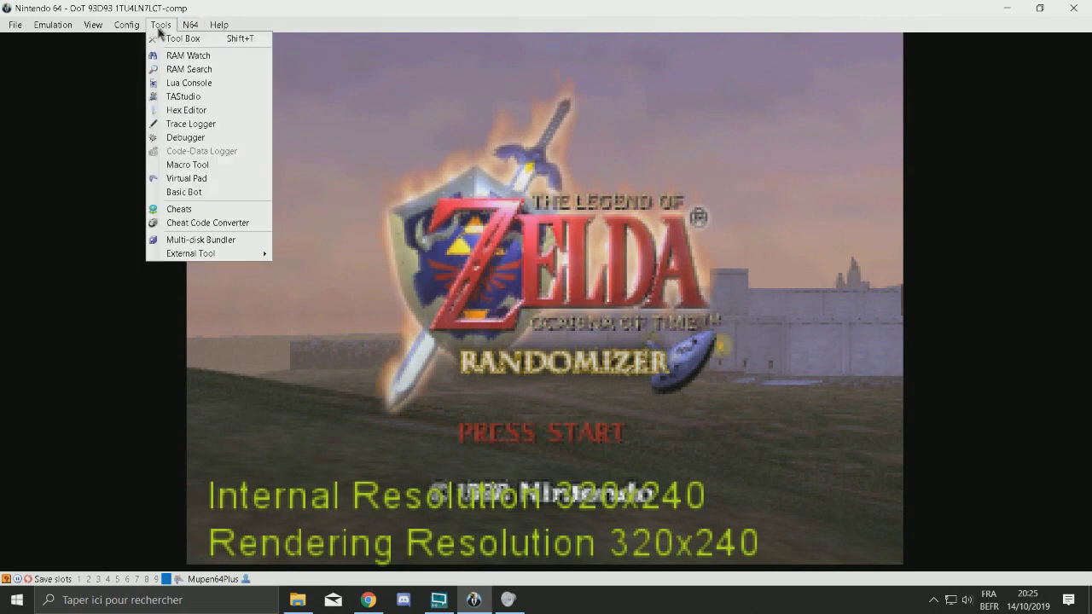
{"action": "mouse_move", "coordinate": [117, 30]}
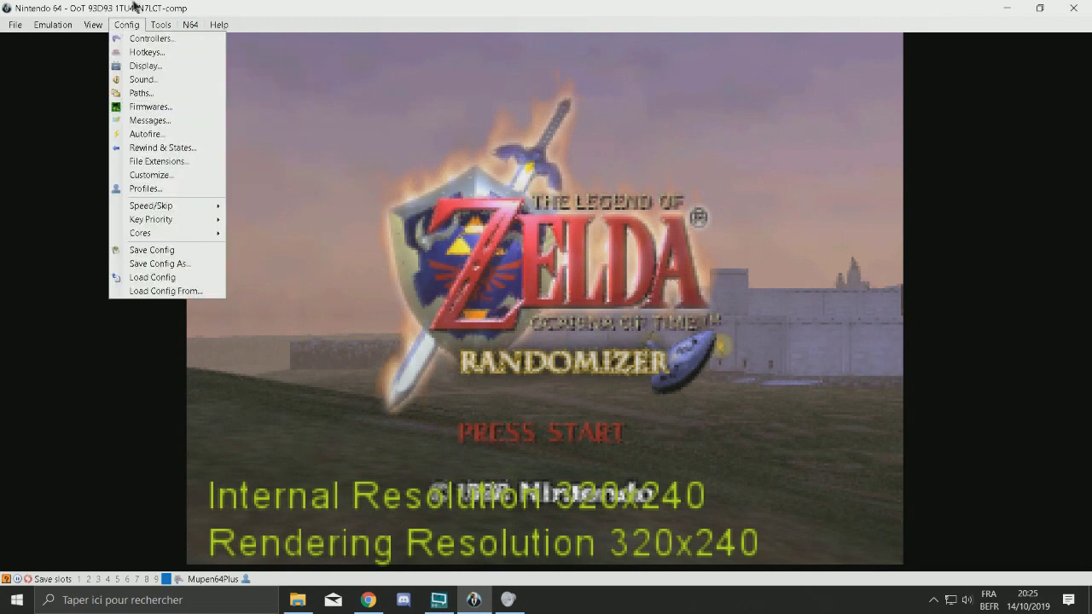
{"action": "left_click", "coordinate": [136, 8]}
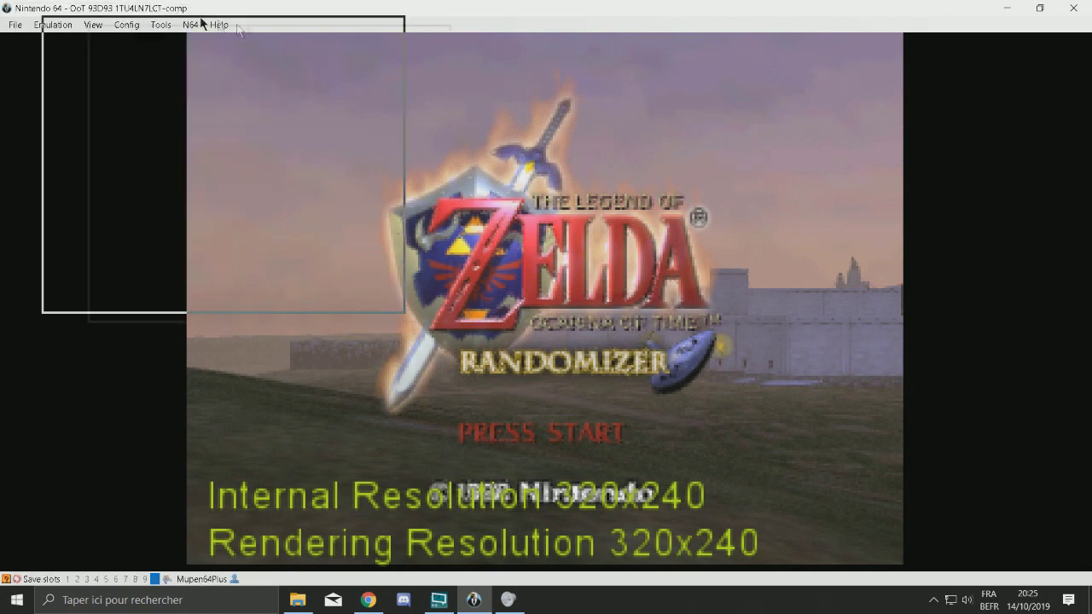
{"action": "left_click", "coordinate": [123, 28]}
Close the emulator window and go from the Output folder back up to the "randomizer zelda" folder.
{"action": "left_click", "coordinate": [714, 5]}
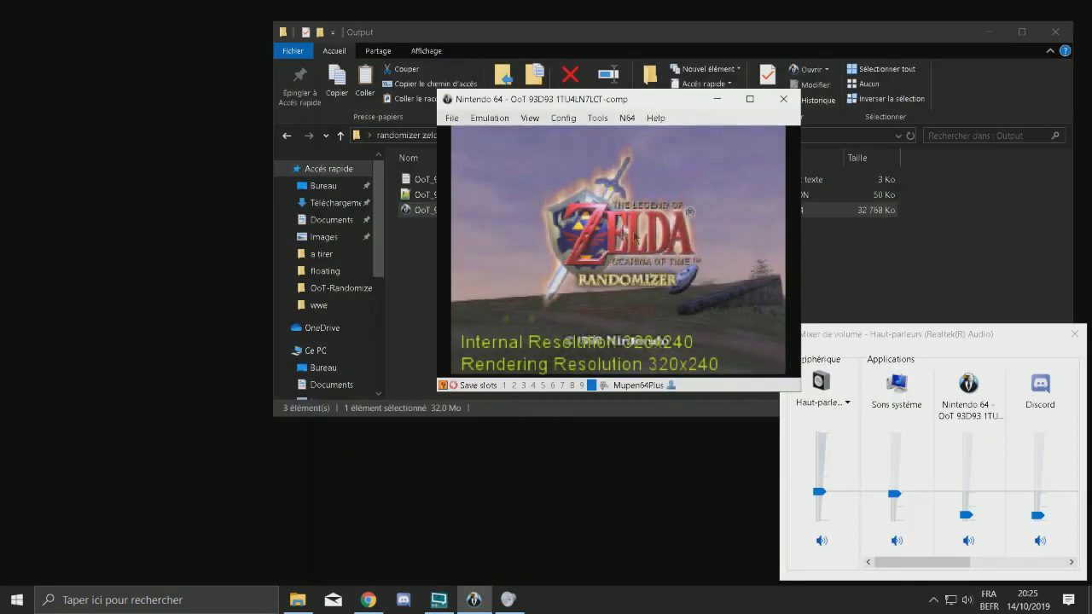
{"action": "left_click", "coordinate": [783, 99]}
{"action": "left_click", "coordinate": [493, 211]}
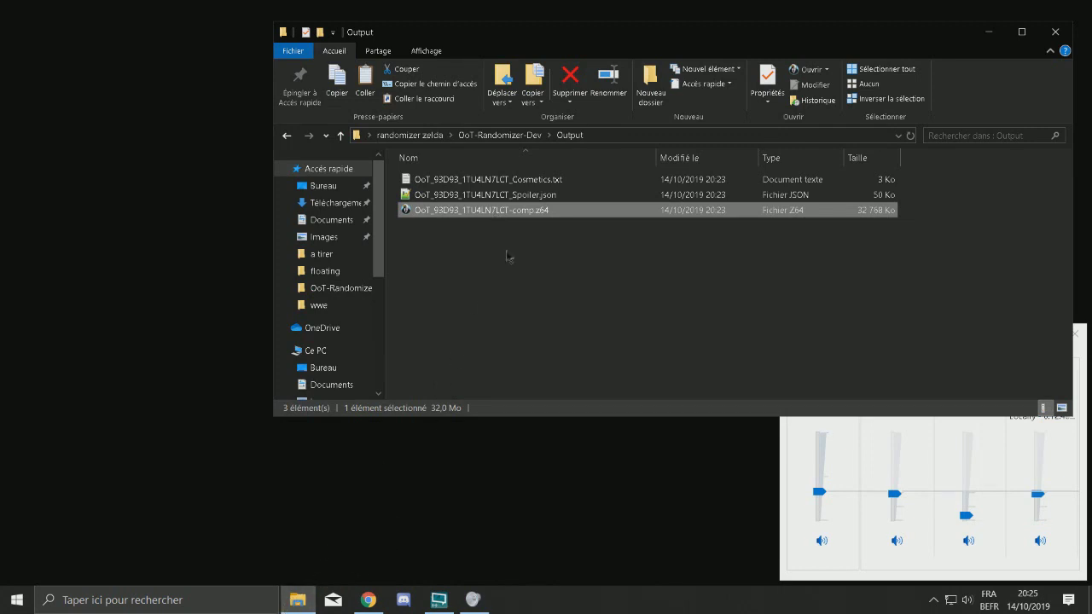
{"action": "left_click", "coordinate": [503, 135]}
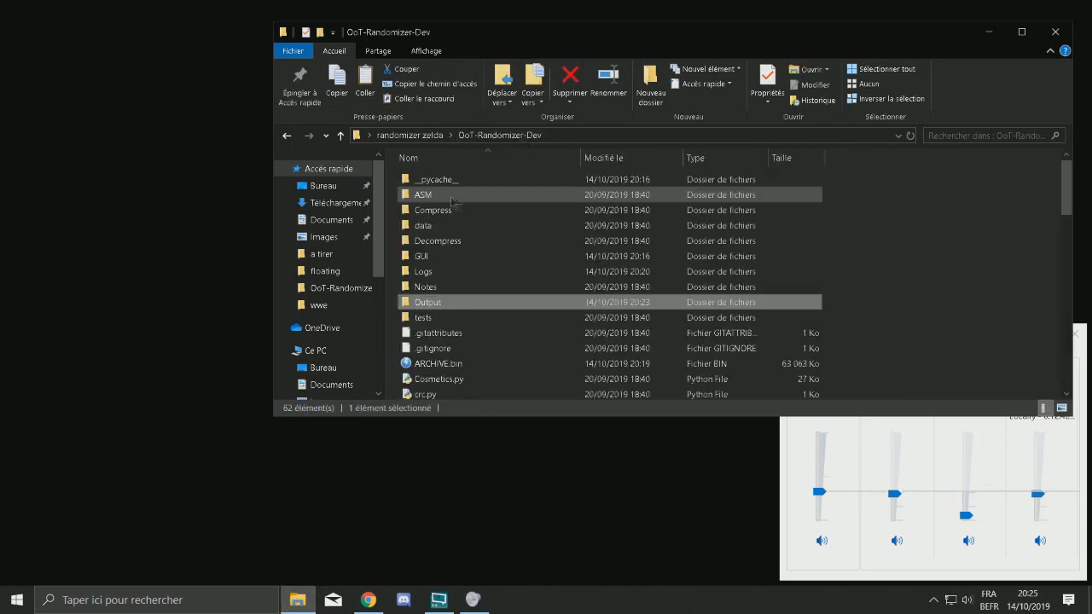
{"action": "left_click", "coordinate": [418, 136]}
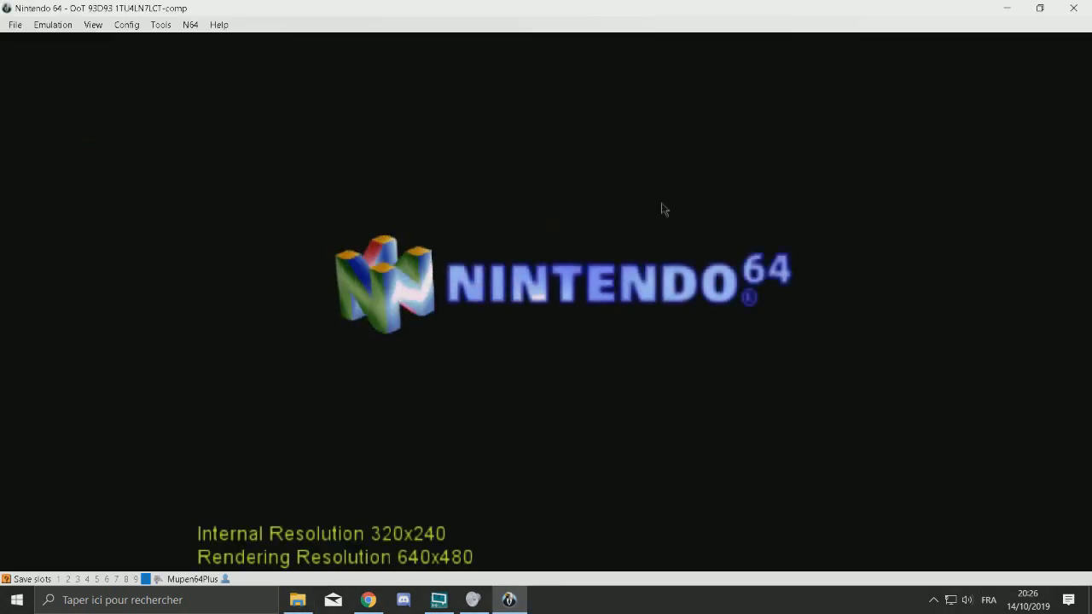